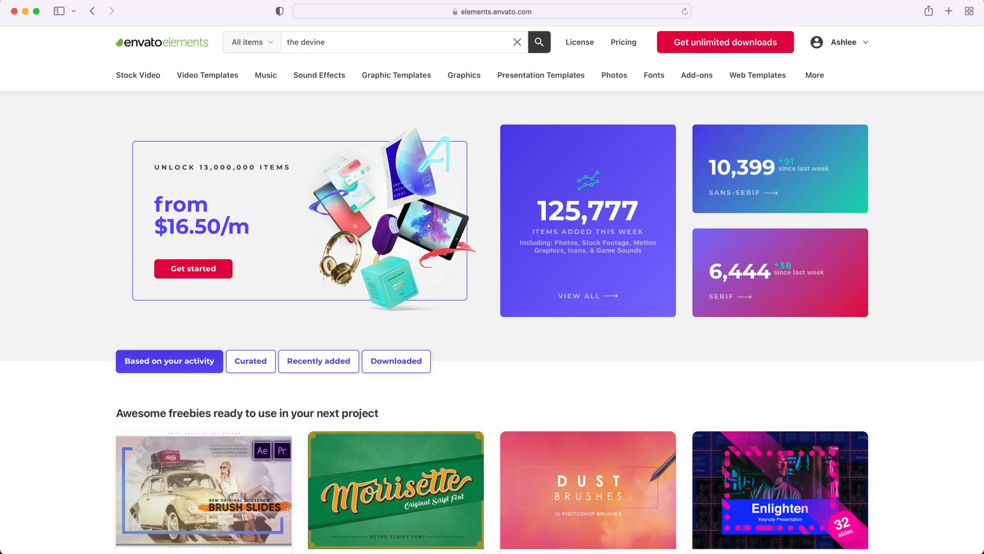
# Search Envato Elements for 'the devine', open The Devine serif font page and enlarge a preview image.
pyautogui.press('Return')
pyautogui.scroll(-20, 444, 225)
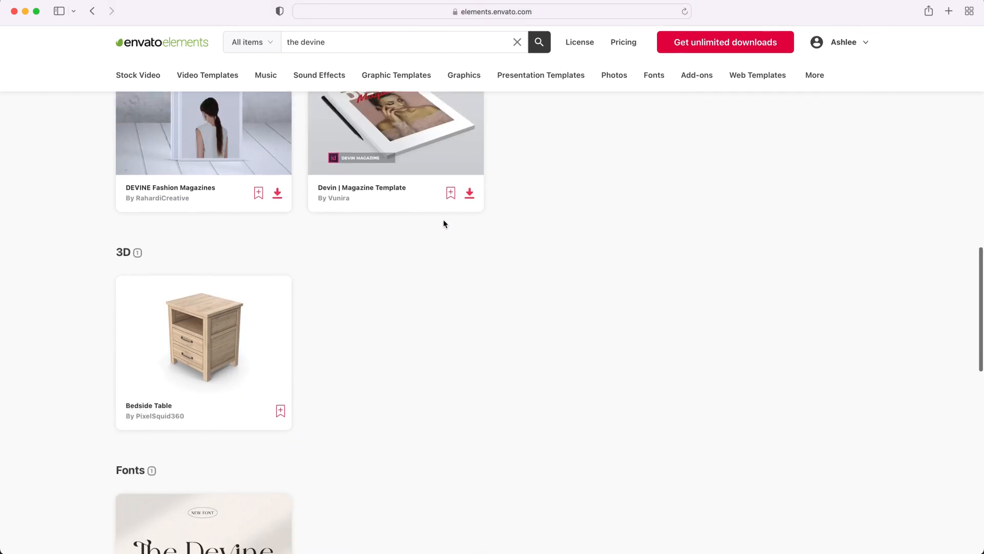
pyautogui.scroll(-5, 444, 224)
pyautogui.click(225, 272)
pyautogui.scroll(-1, 226, 277)
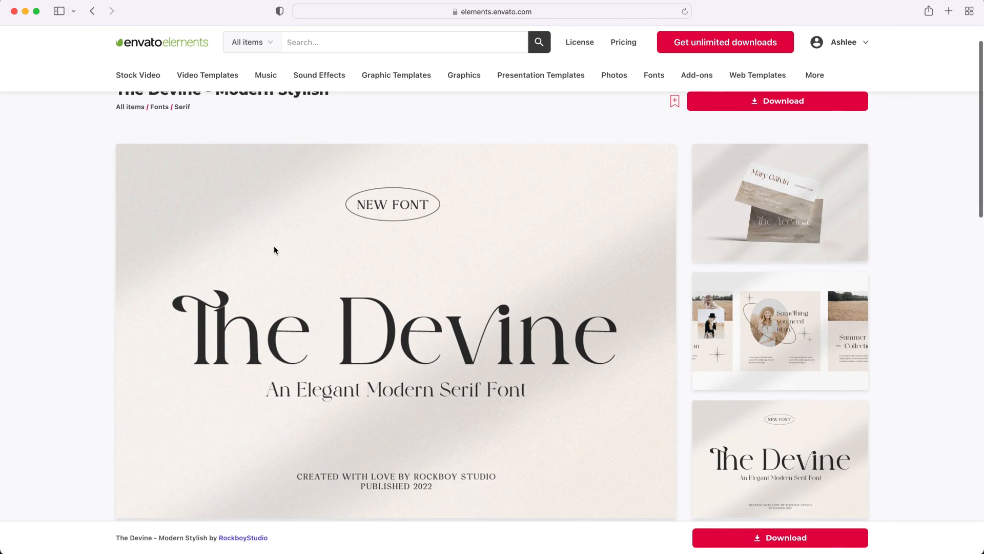
pyautogui.click(778, 231)
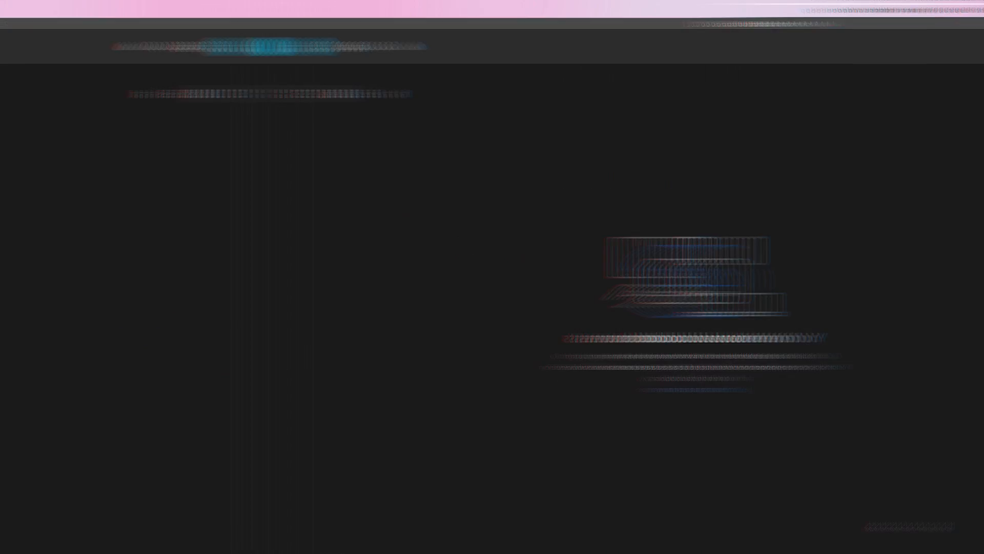
# Create a new 8.75 × 11.25 inch, 300 ppi CMYK document.
pyautogui.click(36, 91)
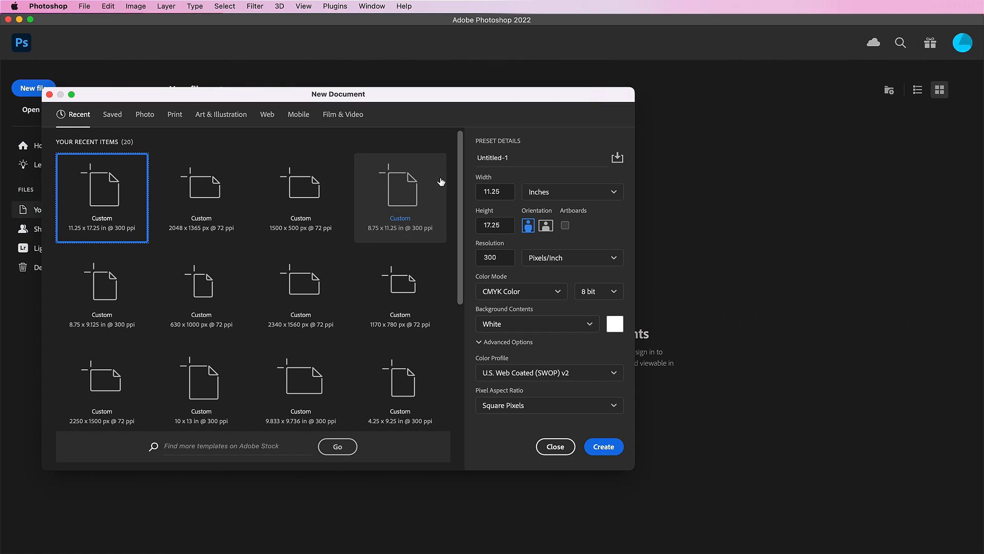
pyautogui.click(506, 190)
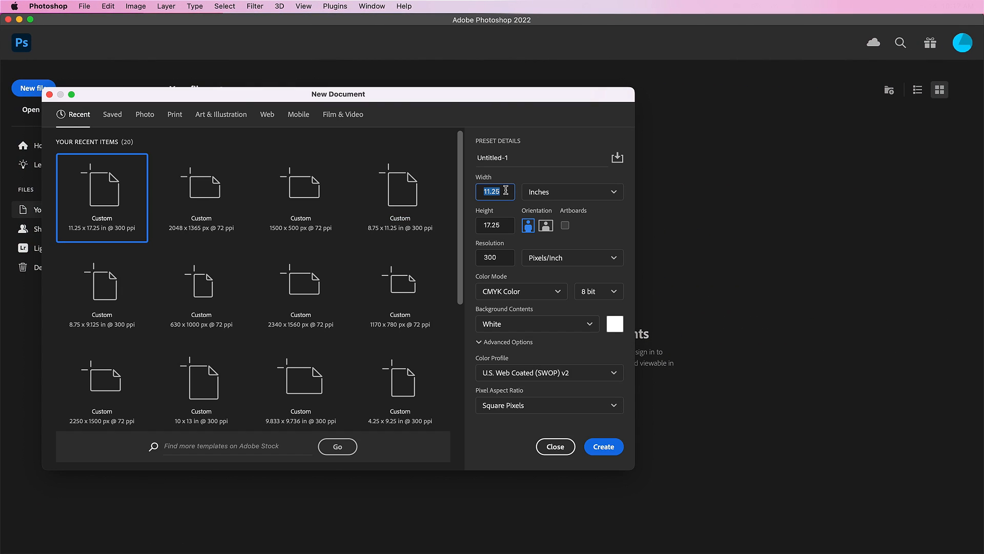
pyautogui.write('8.75')
pyautogui.click(506, 226)
pyautogui.write('11')
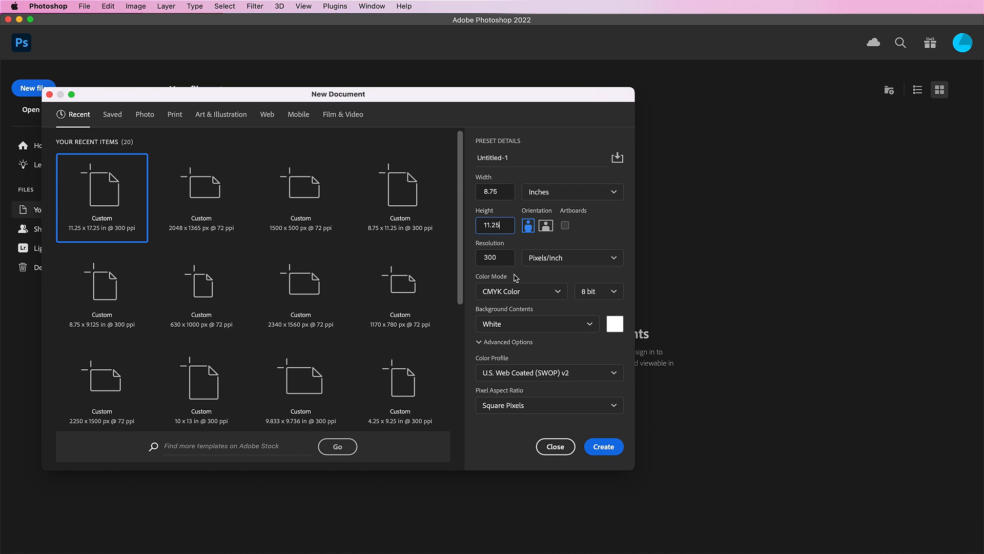
pyautogui.click(604, 447)
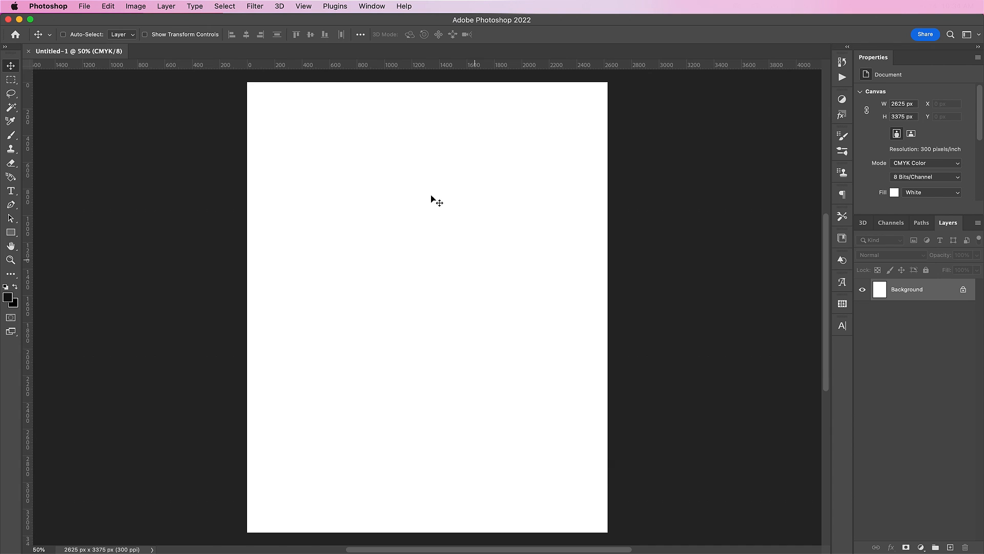
# Start a new guide layout with column guides off and margin guides on.
pyautogui.click(305, 6)
pyautogui.moveTo(386, 277)
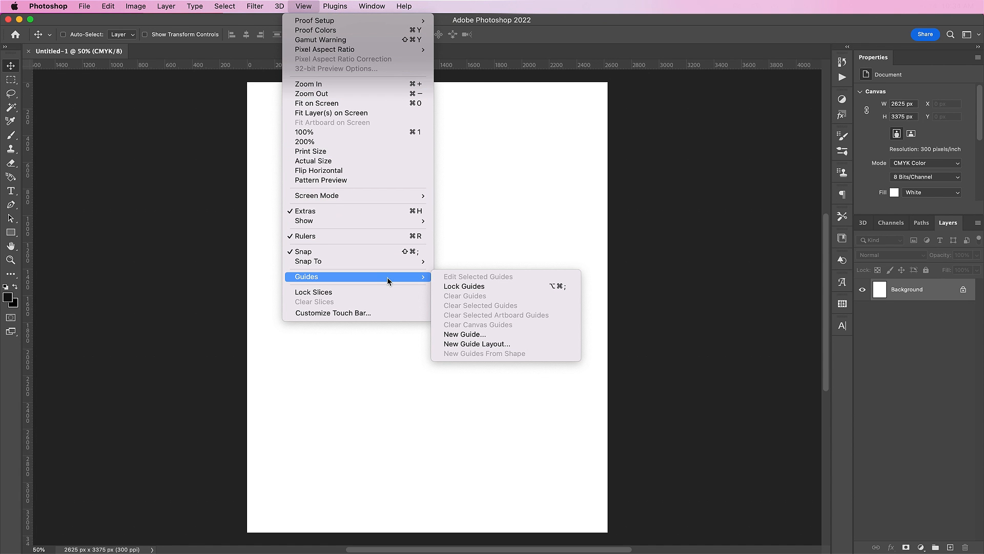
pyautogui.click(461, 344)
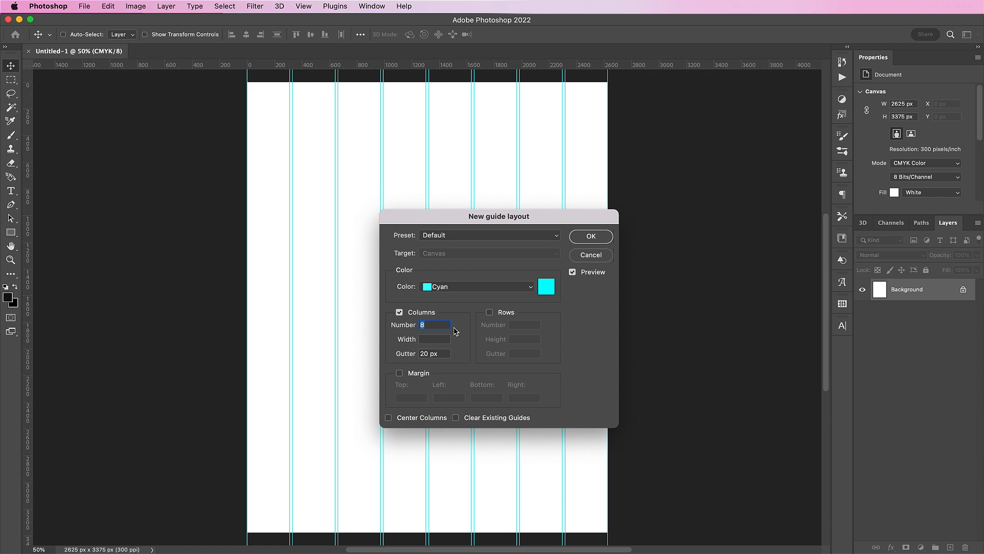
pyautogui.click(426, 314)
pyautogui.click(414, 379)
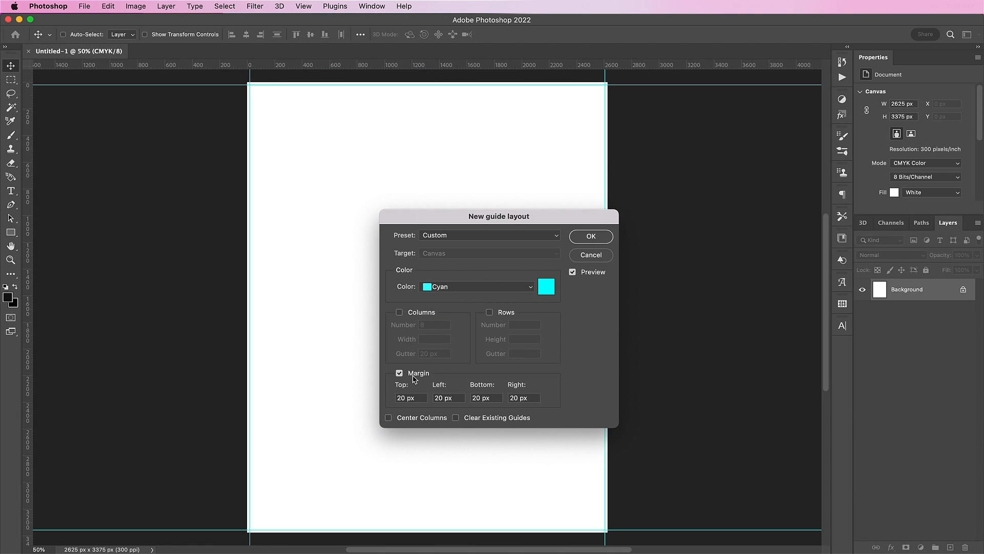
# Set the top, left, bottom and right margins to 75 px and apply the guides.
pyautogui.doubleClick(404, 399)
pyautogui.write('75')
pyautogui.doubleClick(440, 398)
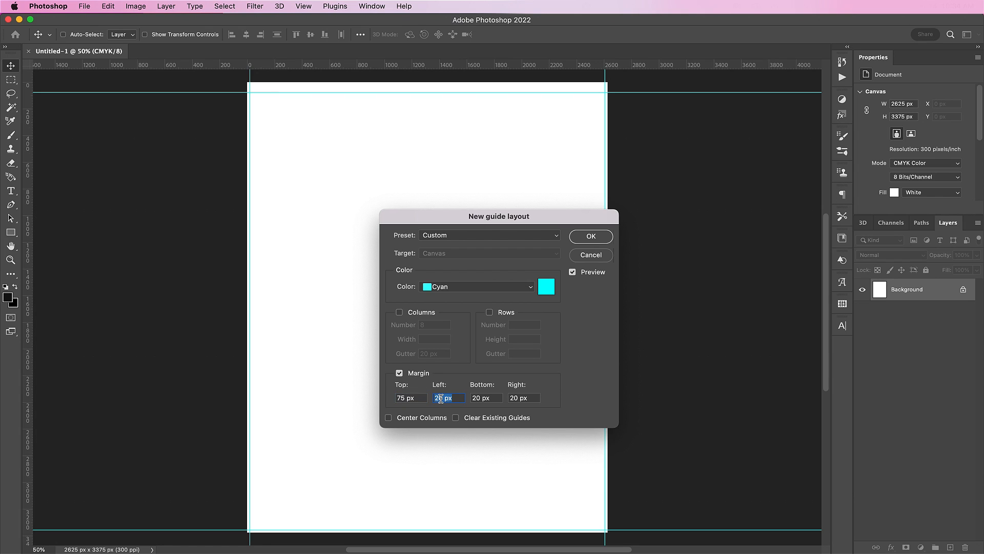
pyautogui.write('75')
pyautogui.doubleClick(479, 398)
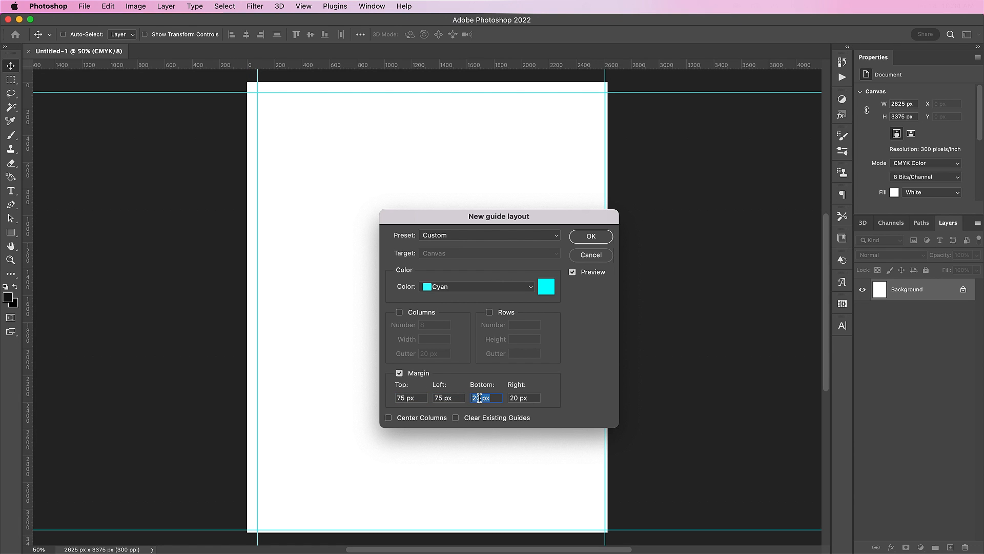
pyautogui.write('75')
pyautogui.doubleClick(518, 399)
pyautogui.write('75')
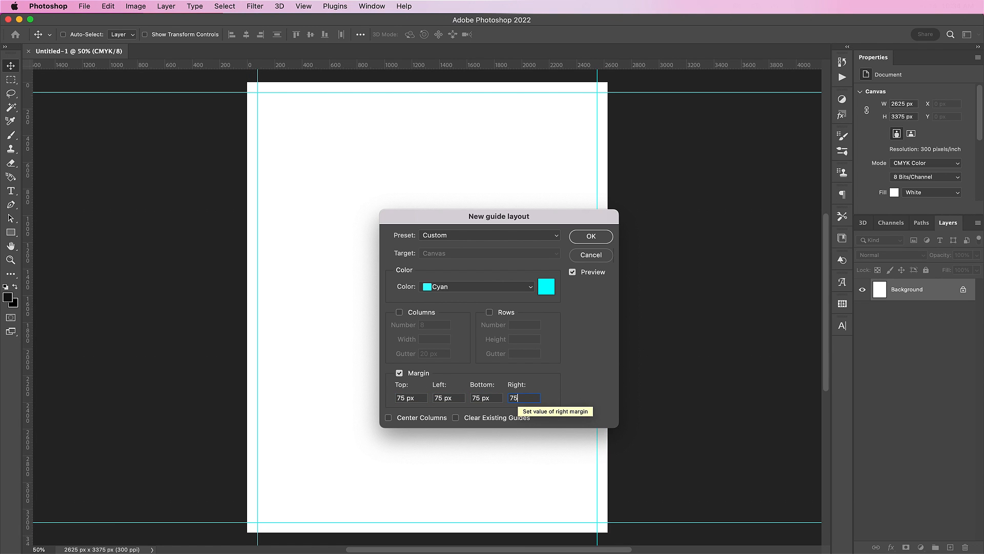
pyautogui.click(591, 237)
# Open the veiled-model portrait photo.
pyautogui.press('t')
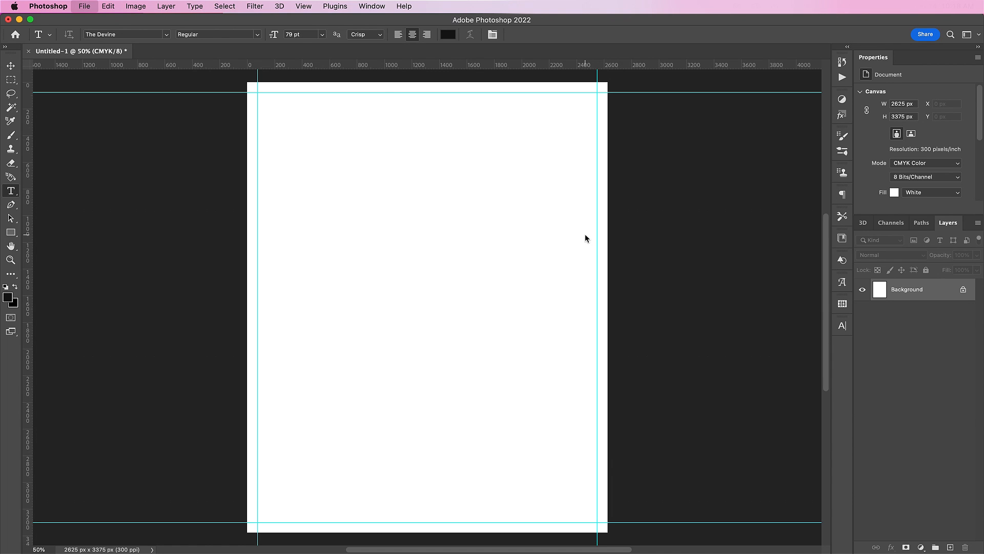
pyautogui.press('super+o')
pyautogui.click(401, 113)
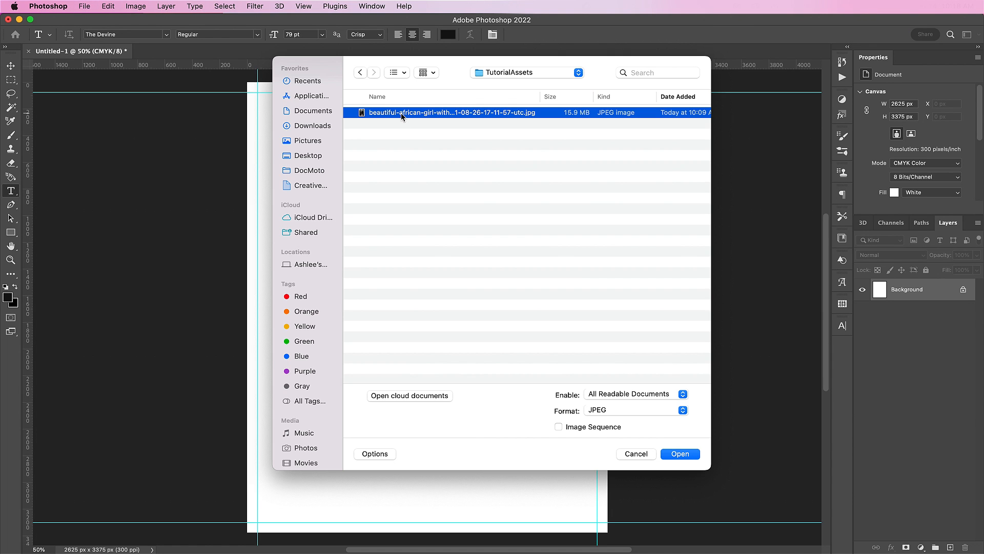
pyautogui.doubleClick(401, 113)
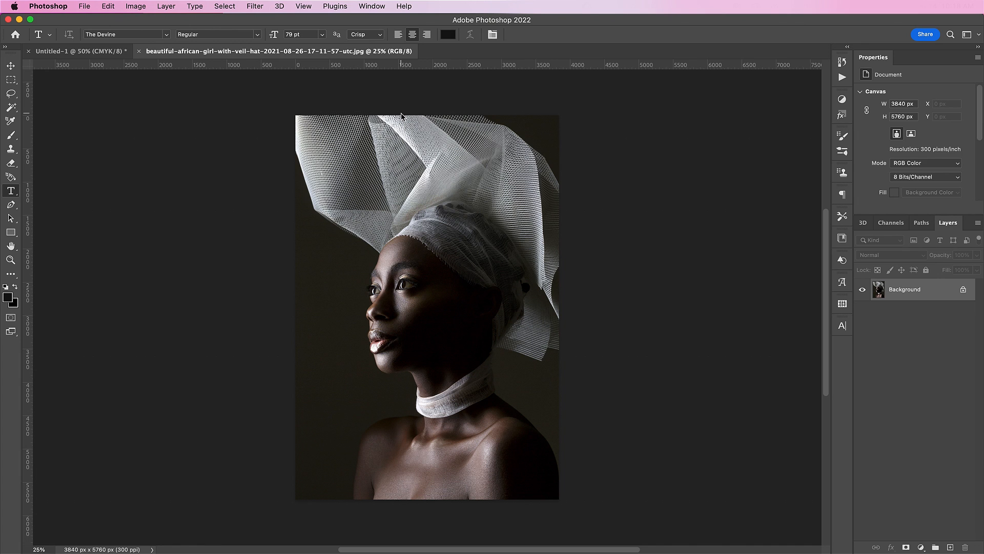
# Bring the portrait into the Untitled-1 cover and scale it to fill the page.
pyautogui.press('v')
pyautogui.moveTo(359, 164); pyautogui.dragTo(385, 231)
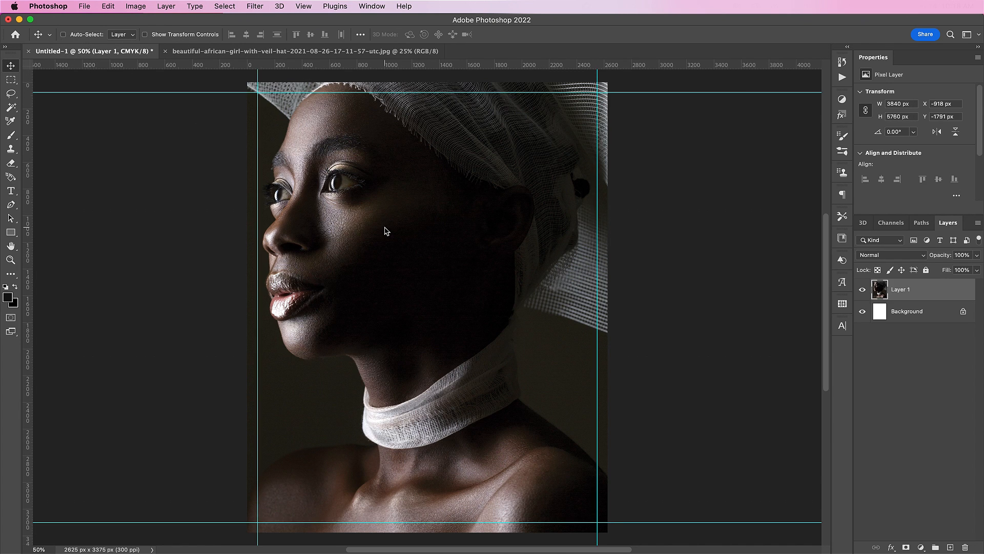
pyautogui.press('super+t')
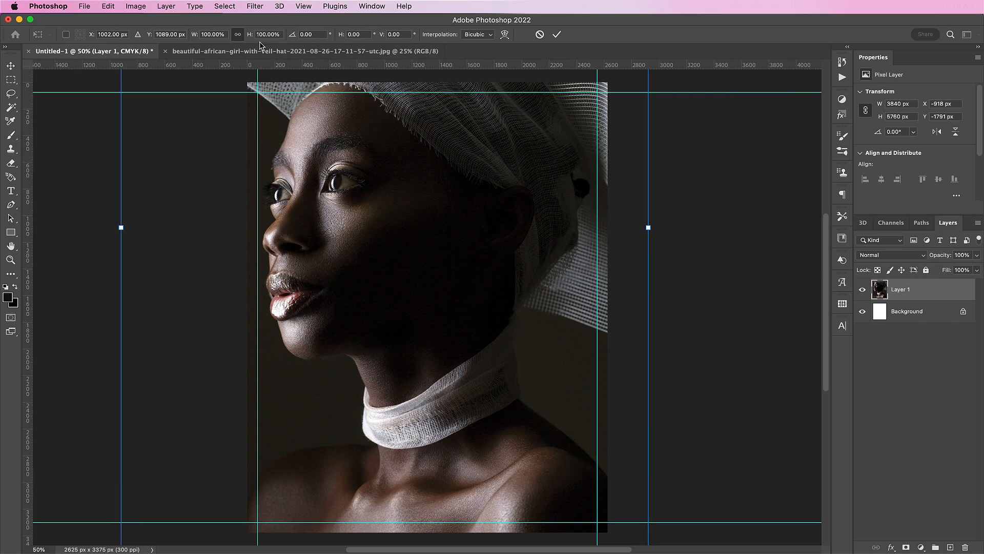
pyautogui.moveTo(263, 39); pyautogui.dragTo(333, 285)
pyautogui.press('Escape')
pyautogui.moveTo(477, 274); pyautogui.dragTo(476, 310)
pyautogui.press('super+t')
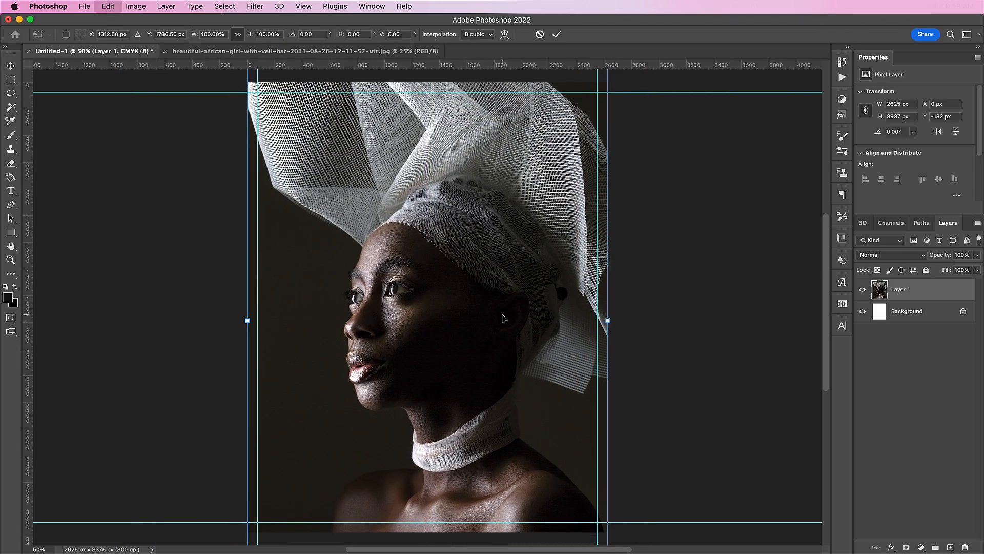
pyautogui.press('Return')
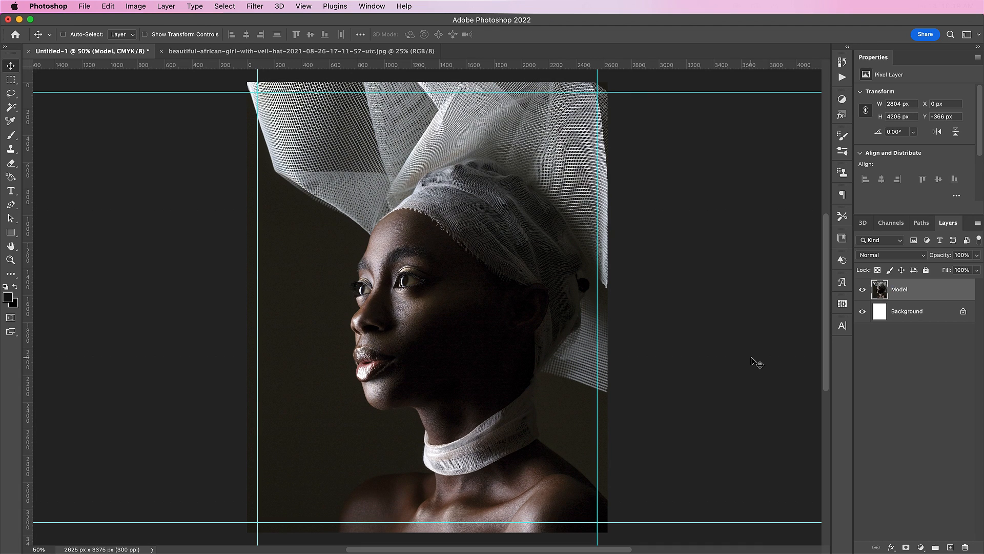
# Type the VOGUE masthead near the top left and set it in Cantiqe Regular.
pyautogui.press('t')
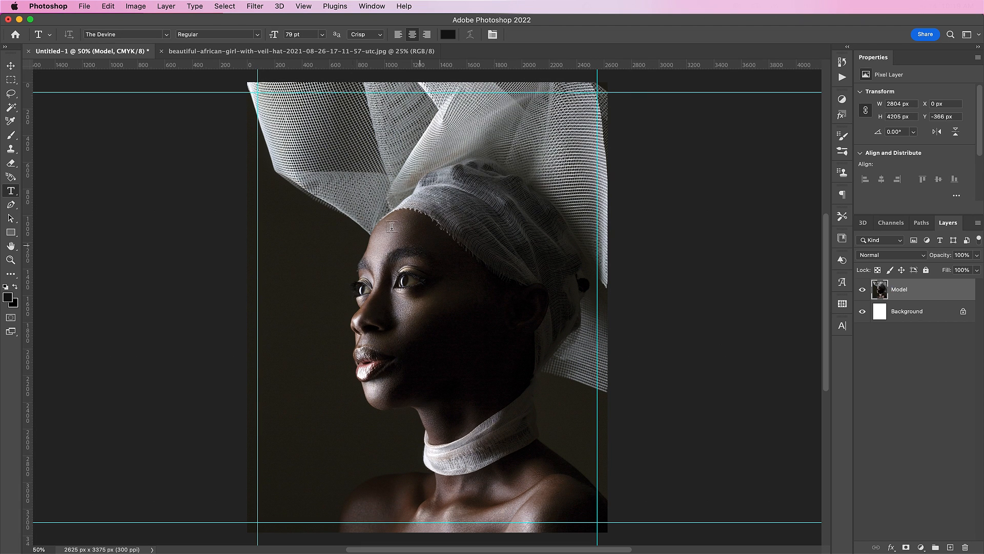
pyautogui.click(306, 151)
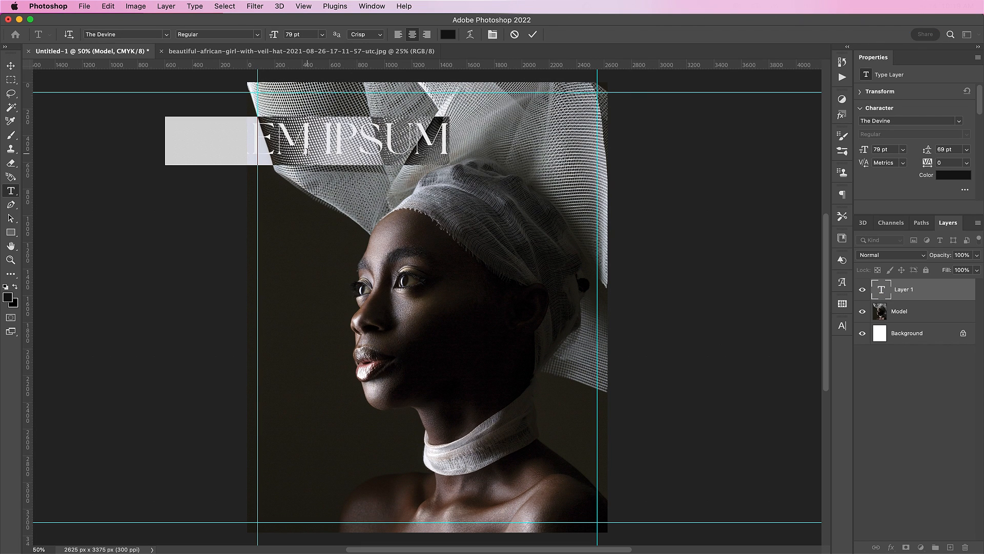
pyautogui.write('VOGUE')
pyautogui.doubleClick(307, 154)
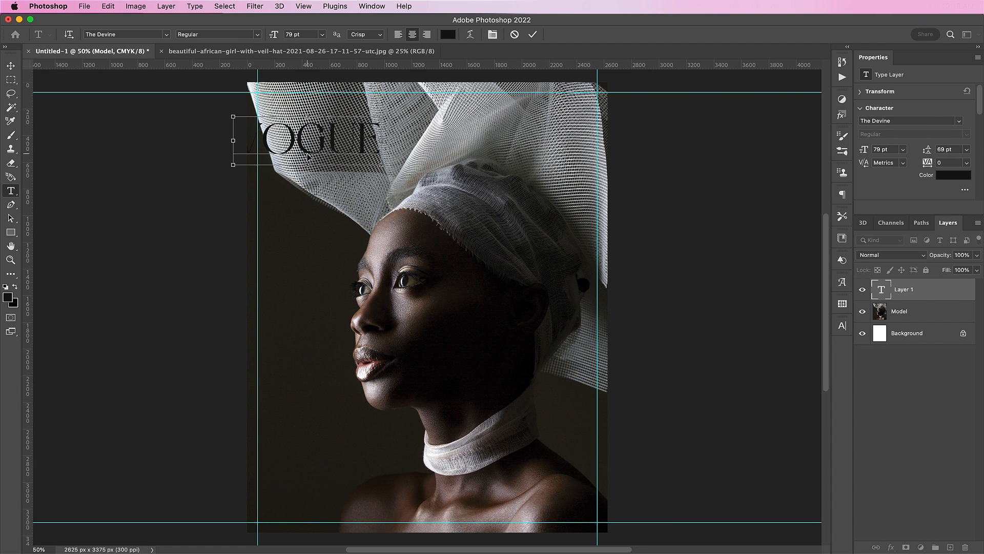
pyautogui.click(119, 35)
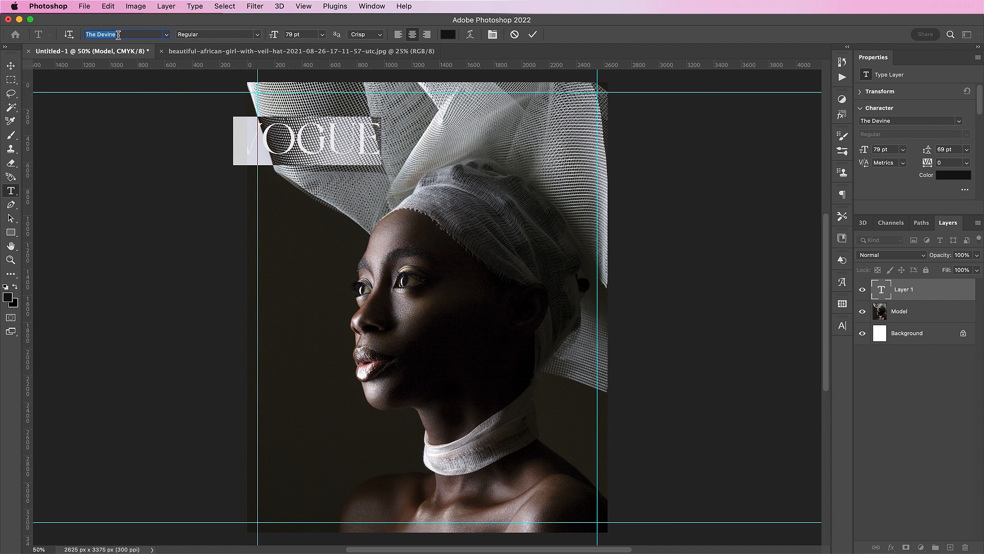
pyautogui.press('BackSpace')
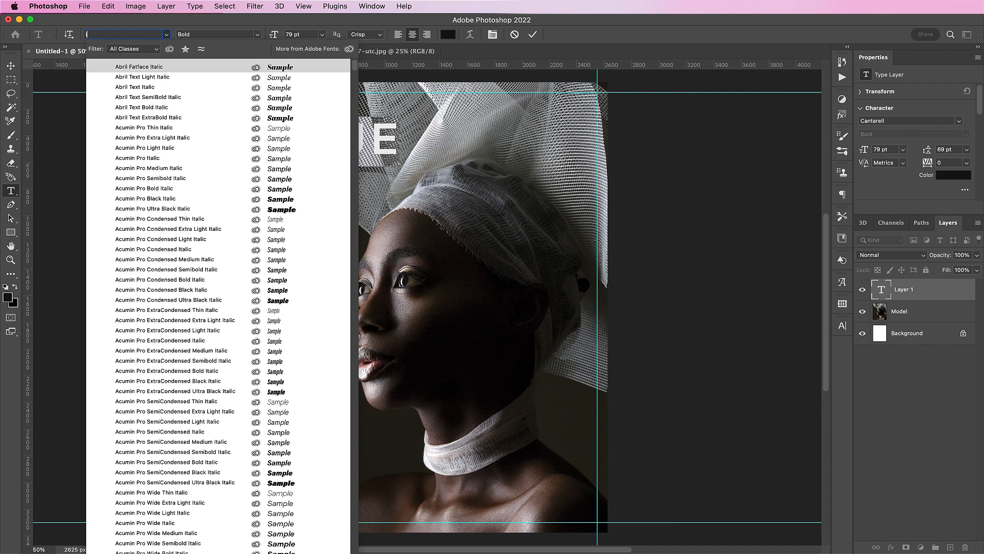
pyautogui.write('cant')
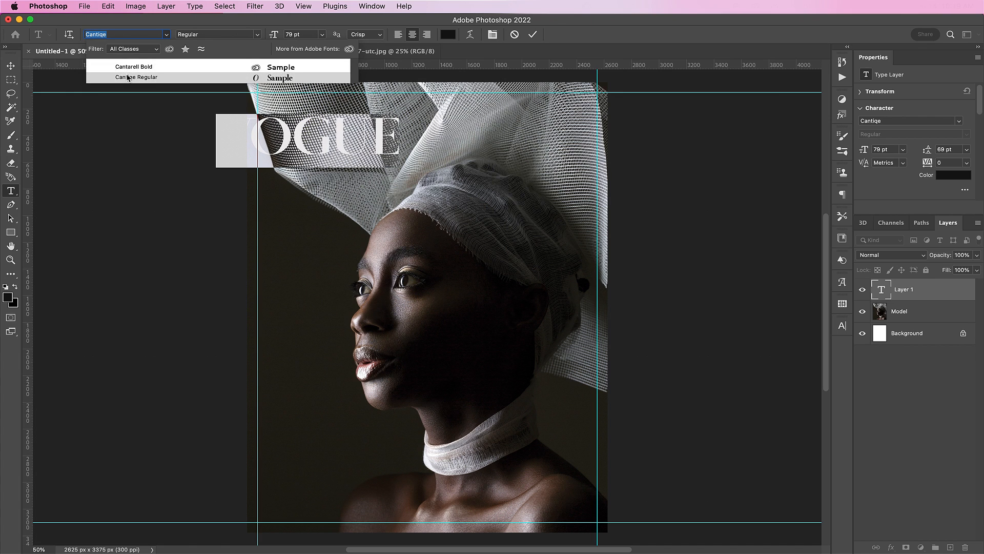
pyautogui.click(136, 77)
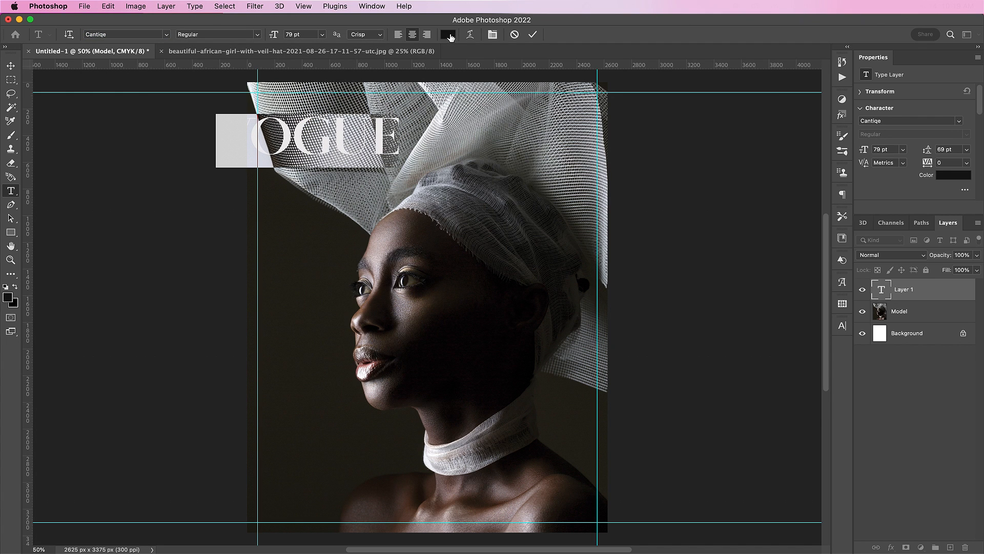
# Make the VOGUE text white at 149 pt.
pyautogui.click(448, 35)
pyautogui.moveTo(572, 286); pyautogui.dragTo(533, 235)
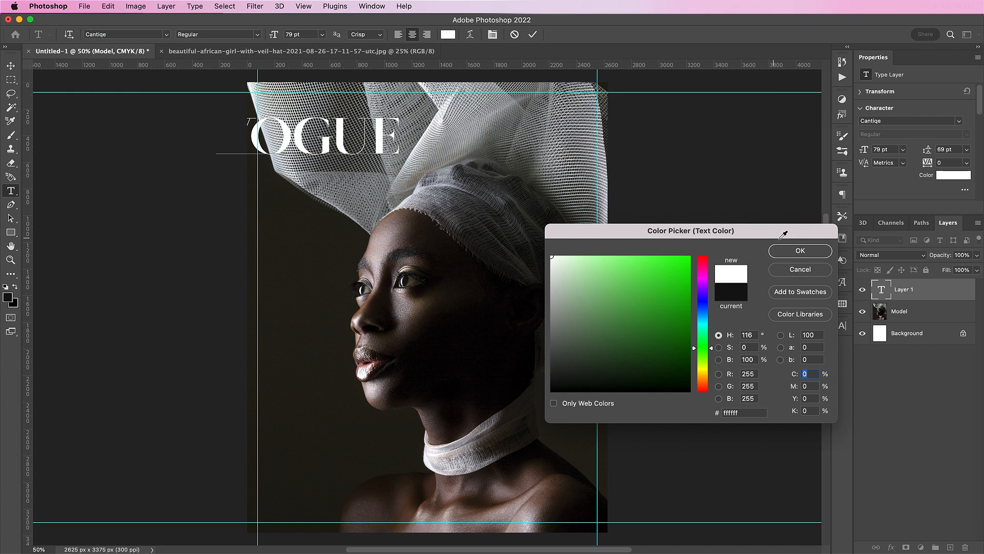
pyautogui.click(792, 251)
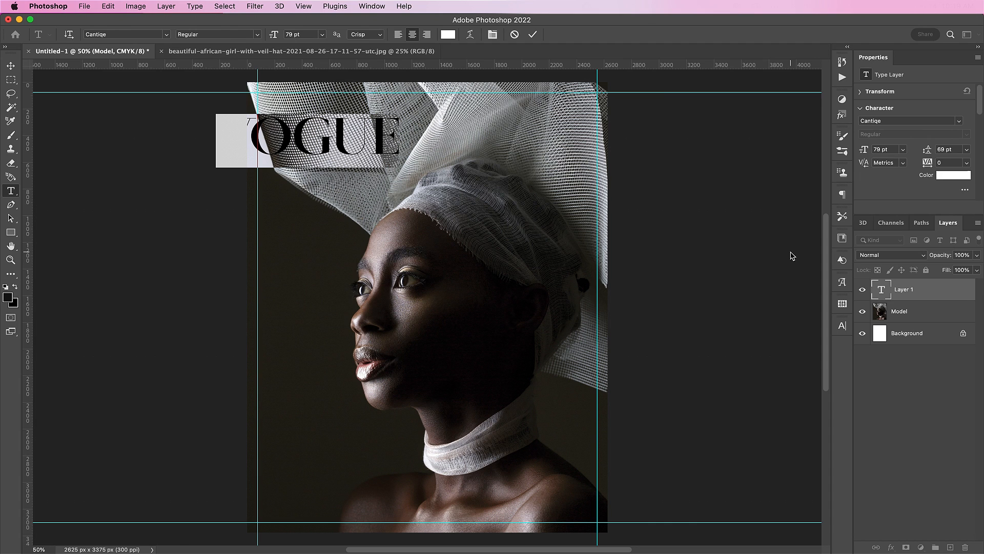
pyautogui.click(292, 34)
pyautogui.write('14')
pyautogui.press('Return')
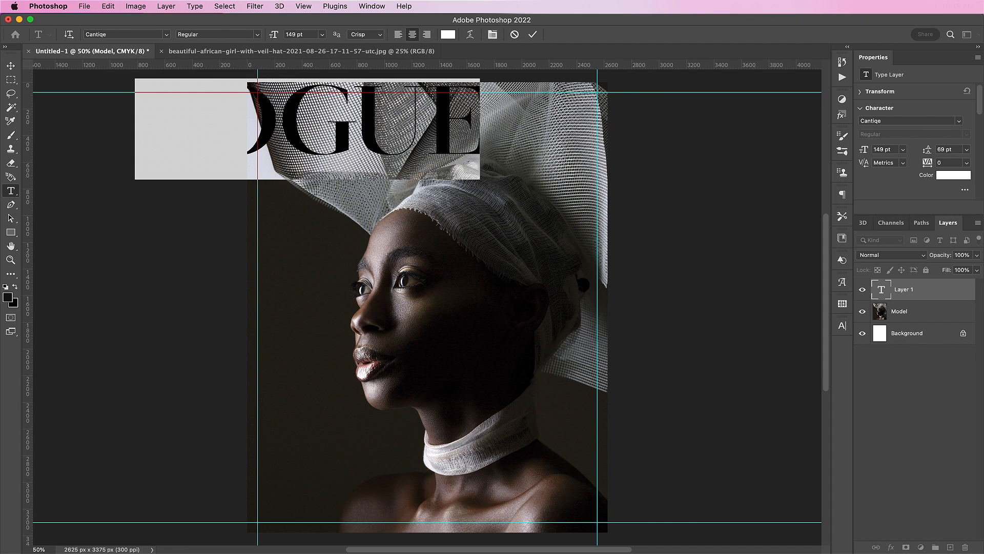
pyautogui.click(534, 35)
# Spread VOGUE across the top of the cover with 120% vertical scale.
pyautogui.press('v')
pyautogui.moveTo(382, 171); pyautogui.dragTo(500, 183)
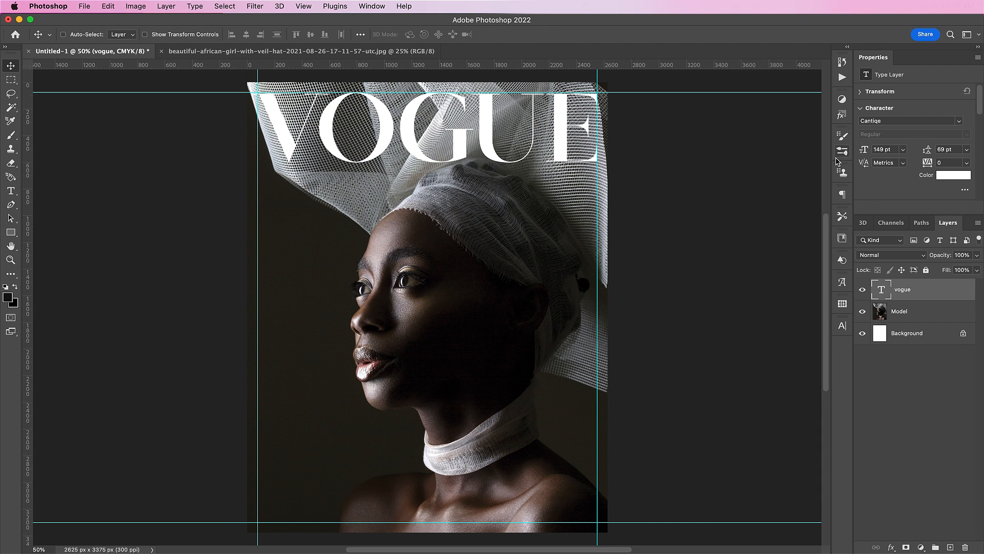
pyautogui.click(844, 327)
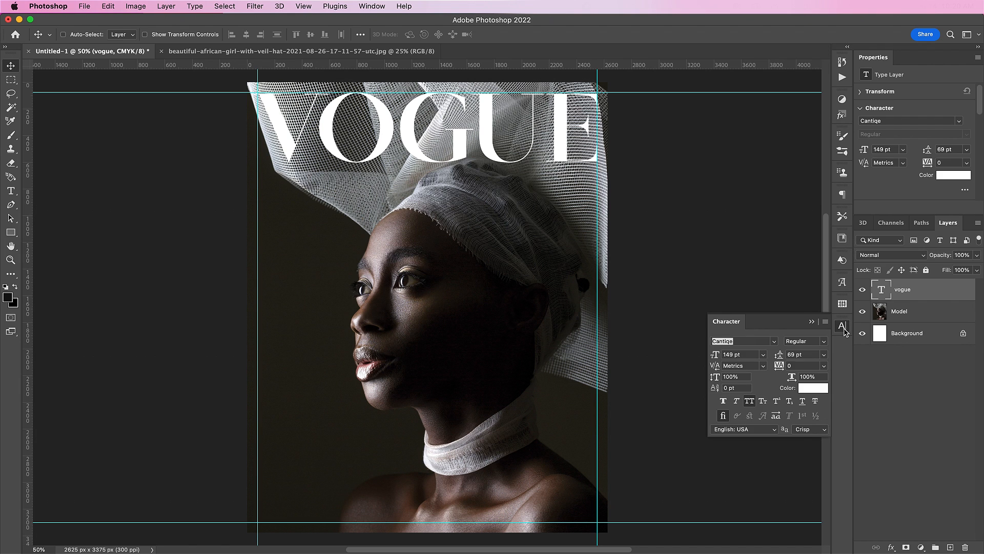
pyautogui.click(731, 377)
pyautogui.write('1')
pyautogui.press('Return')
pyautogui.moveTo(438, 131); pyautogui.dragTo(439, 146)
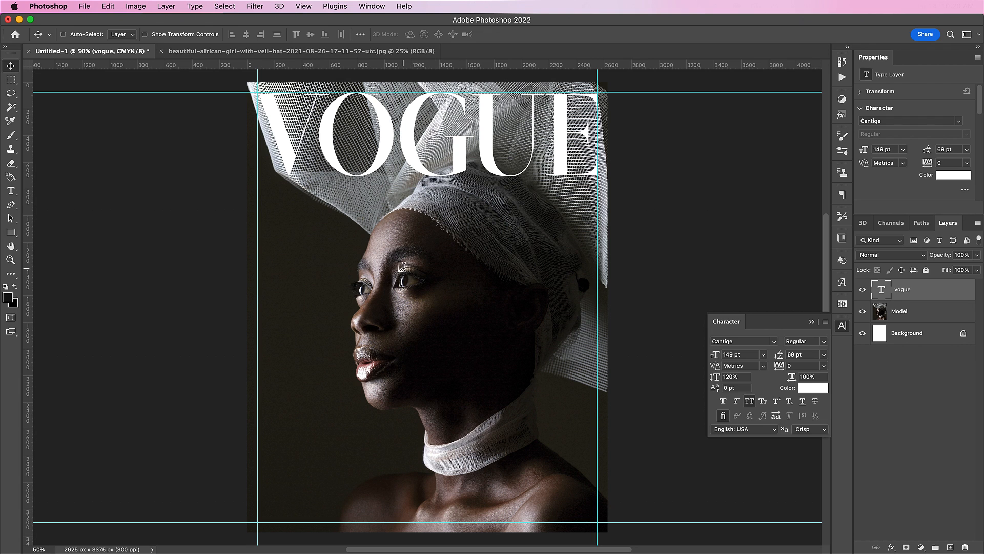
pyautogui.press('t')
pyautogui.click(447, 262)
# Type the JUNE 2023 date and set it in Givonic SemiBold.
pyautogui.write('J')
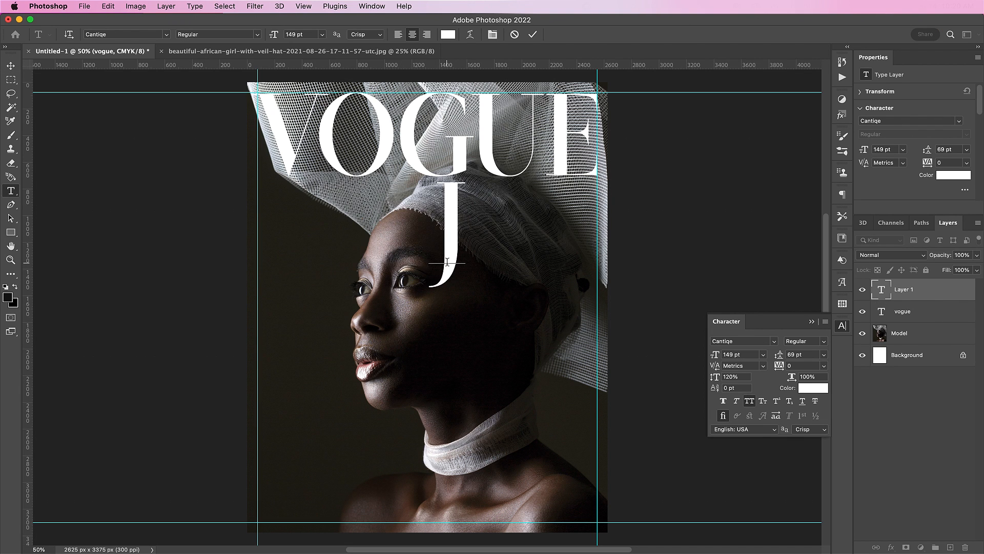
pyautogui.write('UNE 20')
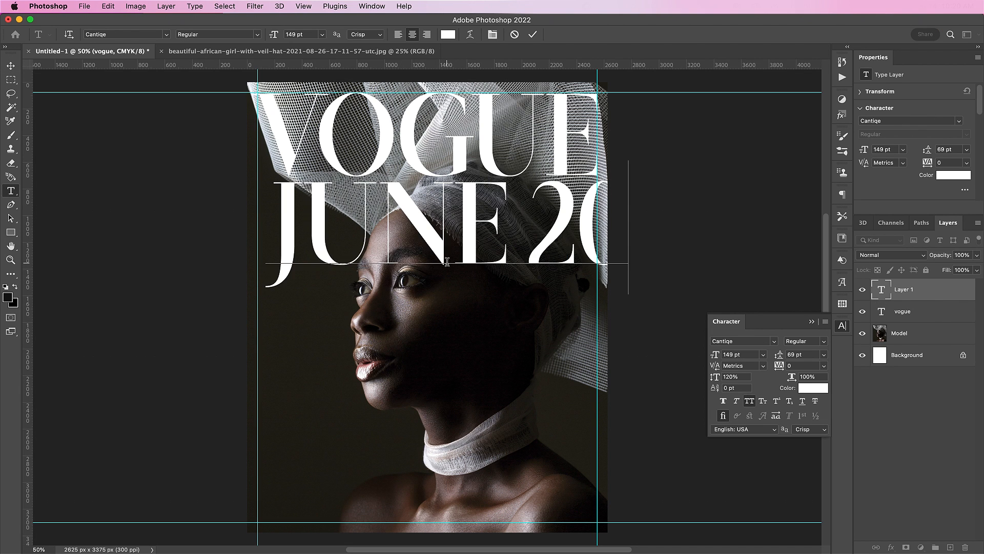
pyautogui.write('22')
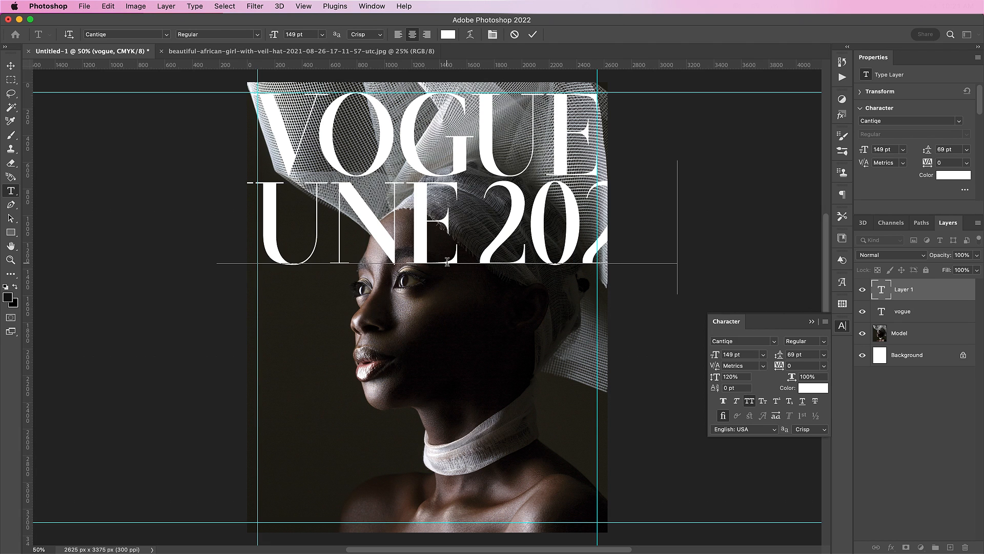
pyautogui.press('super+a')
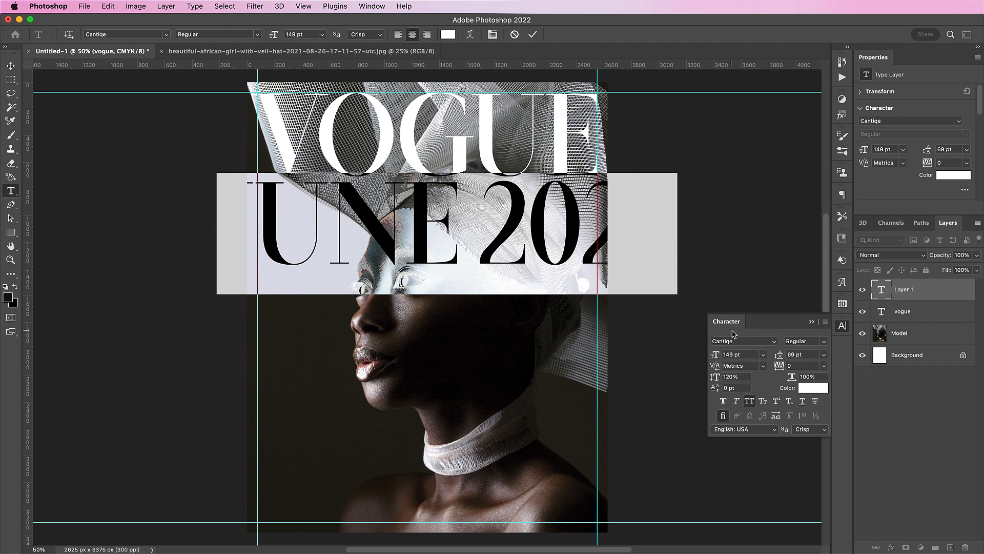
pyautogui.click(737, 341)
pyautogui.write('giv')
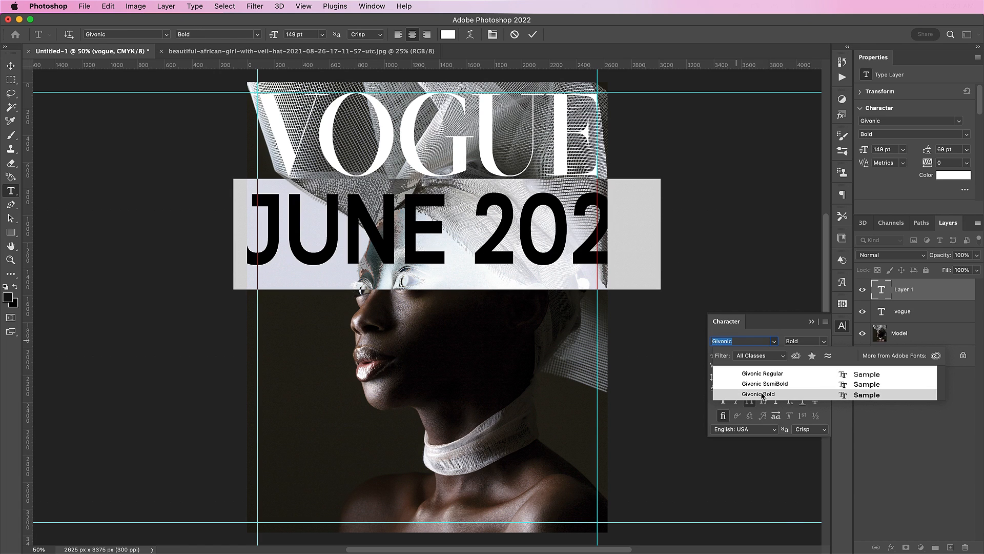
pyautogui.click(761, 394)
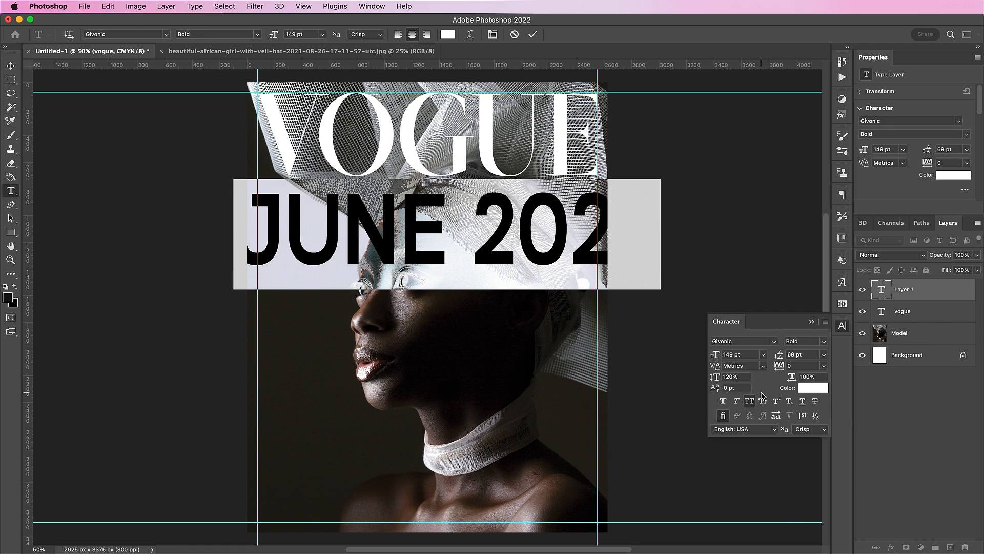
pyautogui.click(825, 342)
pyautogui.click(807, 345)
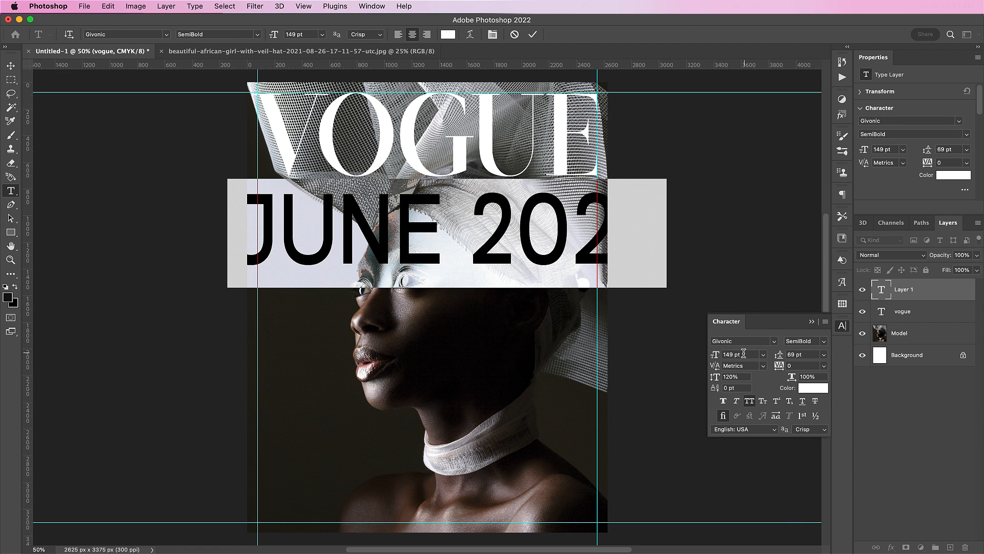
# Make the date 10 pt with 100% vertical scale and place it under VOGUE's E.
pyautogui.doubleClick(734, 354)
pyautogui.write('10')
pyautogui.press('Return')
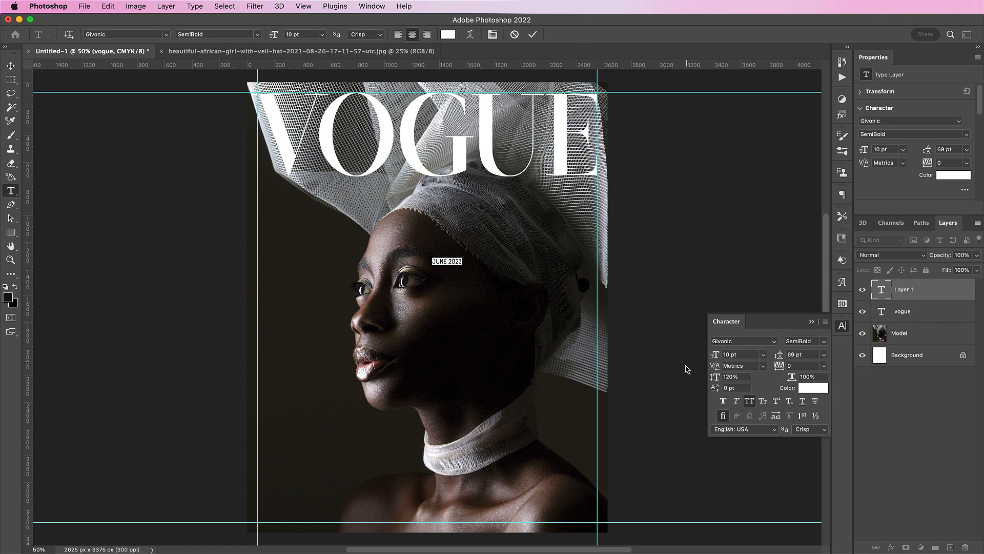
pyautogui.doubleClick(737, 374)
pyautogui.write('100')
pyautogui.press('Return')
pyautogui.click(532, 34)
pyautogui.press('v')
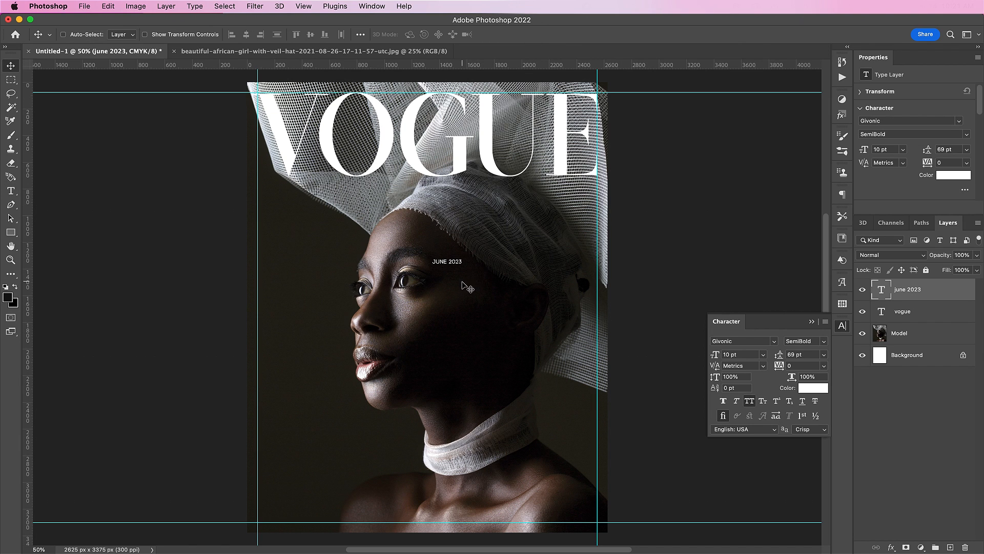
pyautogui.moveTo(461, 284); pyautogui.dragTo(597, 199)
# Give the date a black Gaussian drop shadow: 63% opacity, 0 distance, 6% spread, 57 px size.
pyautogui.doubleClick(935, 290)
pyautogui.moveTo(814, 59); pyautogui.dragTo(492, 228)
pyautogui.click(303, 429)
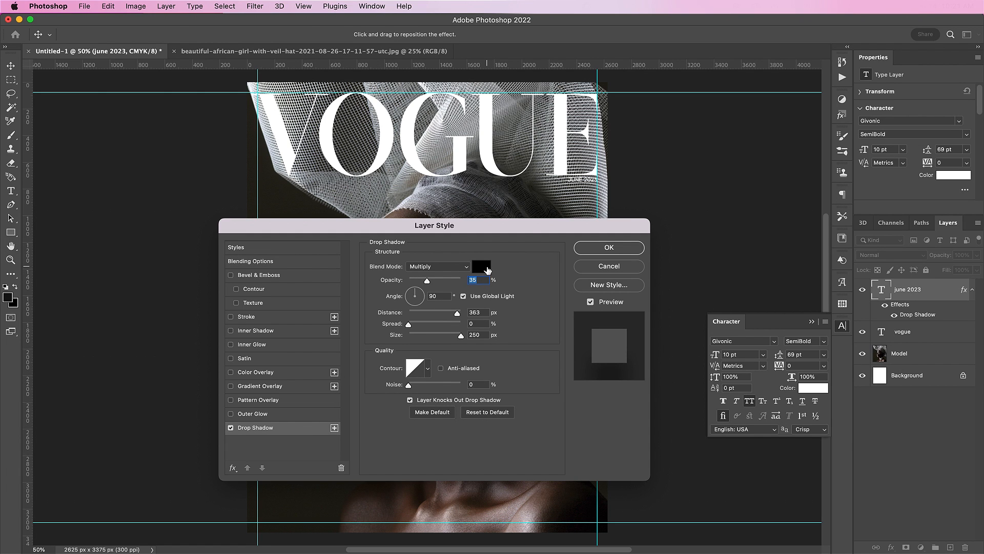
pyautogui.click(486, 268)
pyautogui.click(779, 252)
pyautogui.write('63')
pyautogui.write('0')
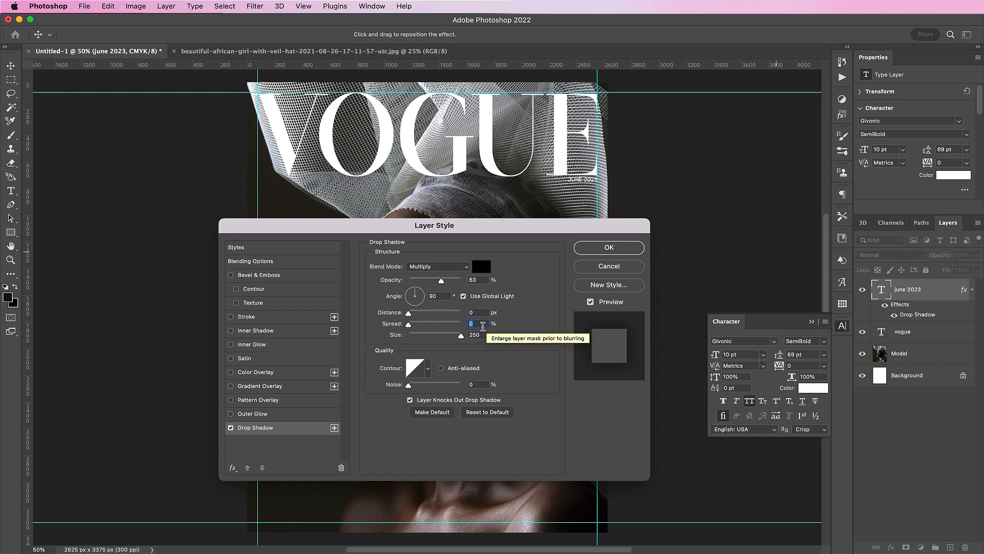
pyautogui.write('6')
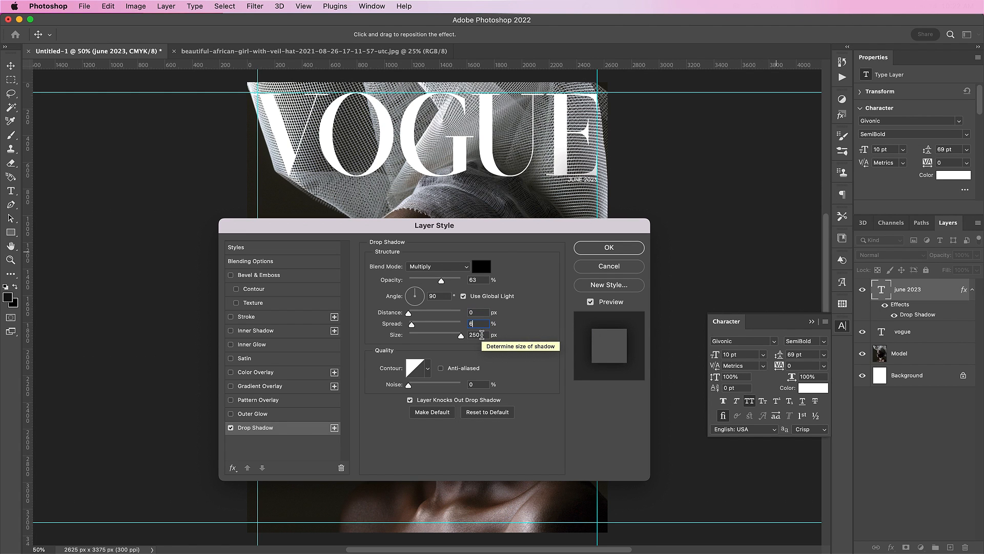
pyautogui.write('57')
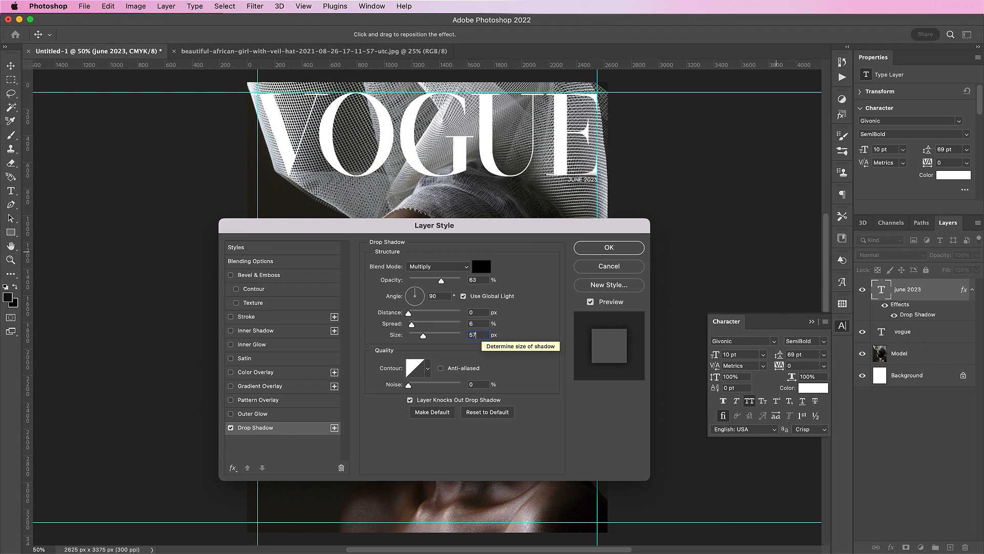
pyautogui.click(427, 369)
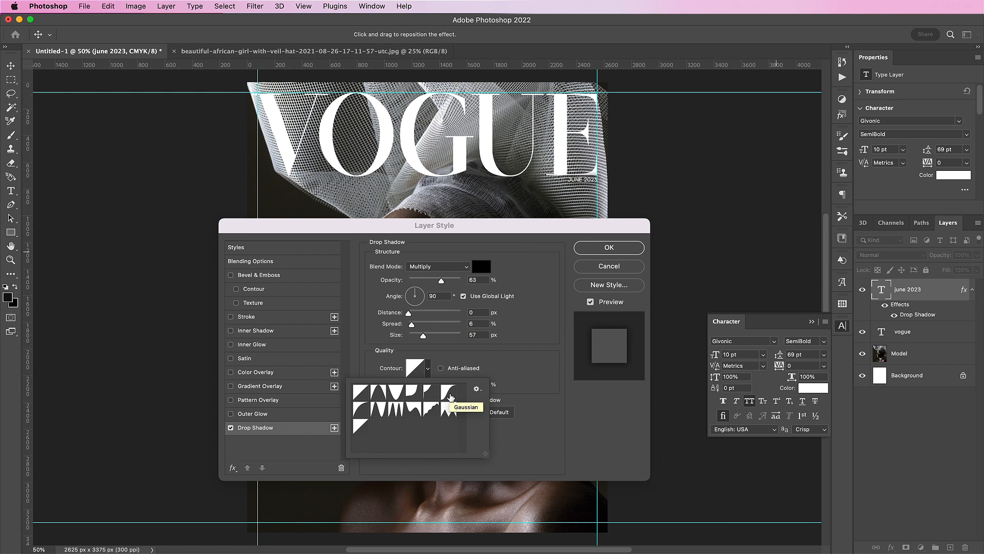
pyautogui.doubleClick(466, 396)
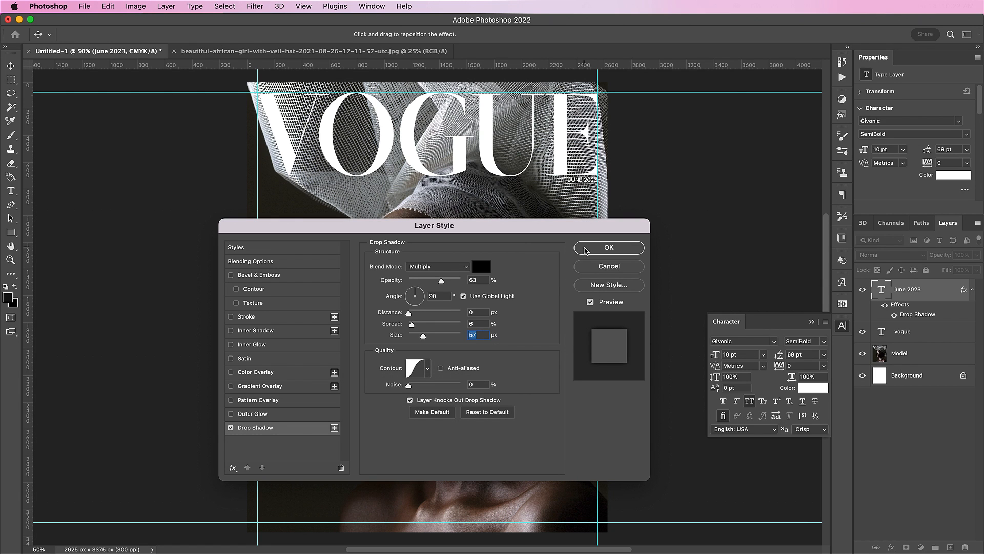
pyautogui.click(586, 248)
# Draw a text box left of the face and type “FAILURE IS A PART OF THE PROCESS.” on separate lines.
pyautogui.press('t')
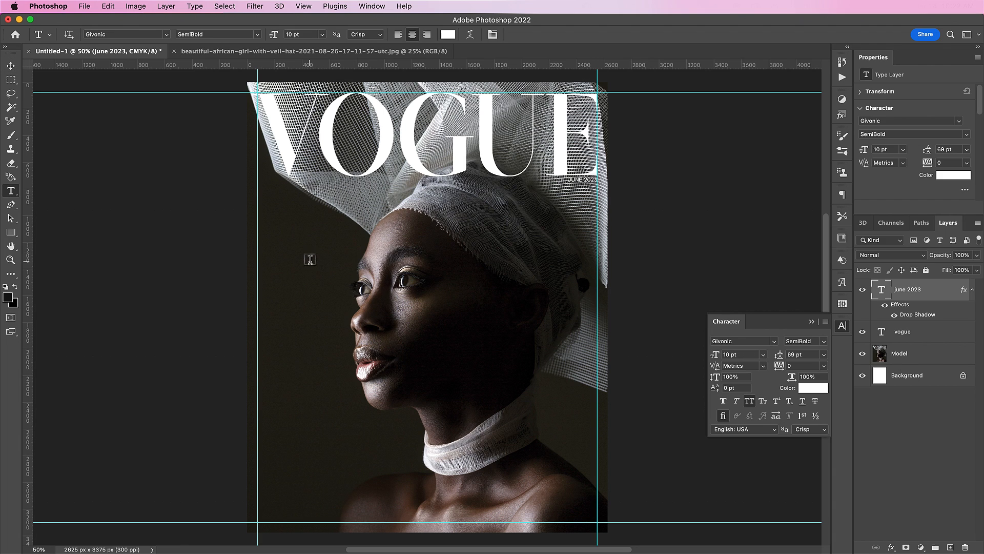
pyautogui.moveTo(265, 239); pyautogui.dragTo(378, 365)
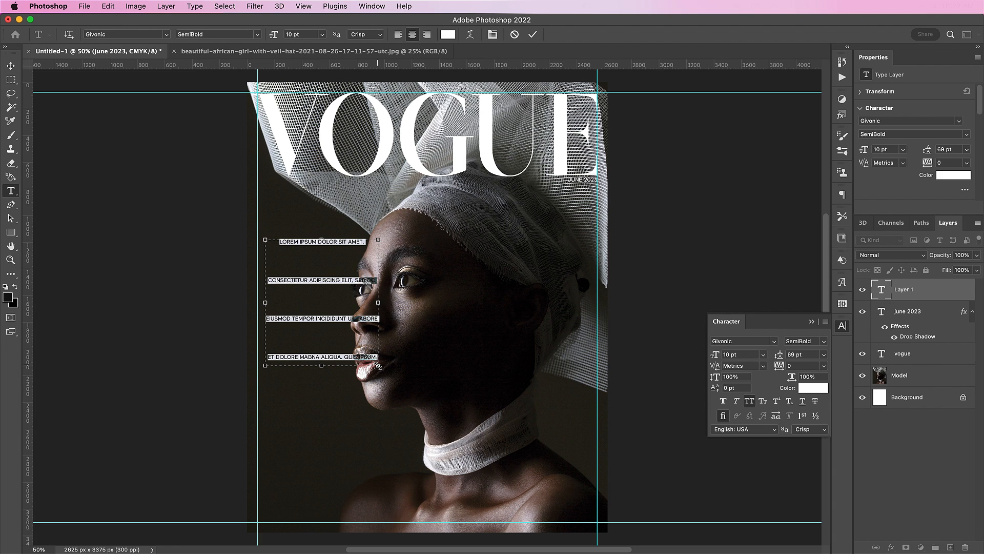
pyautogui.press('BackSpace')
pyautogui.press('super+1')
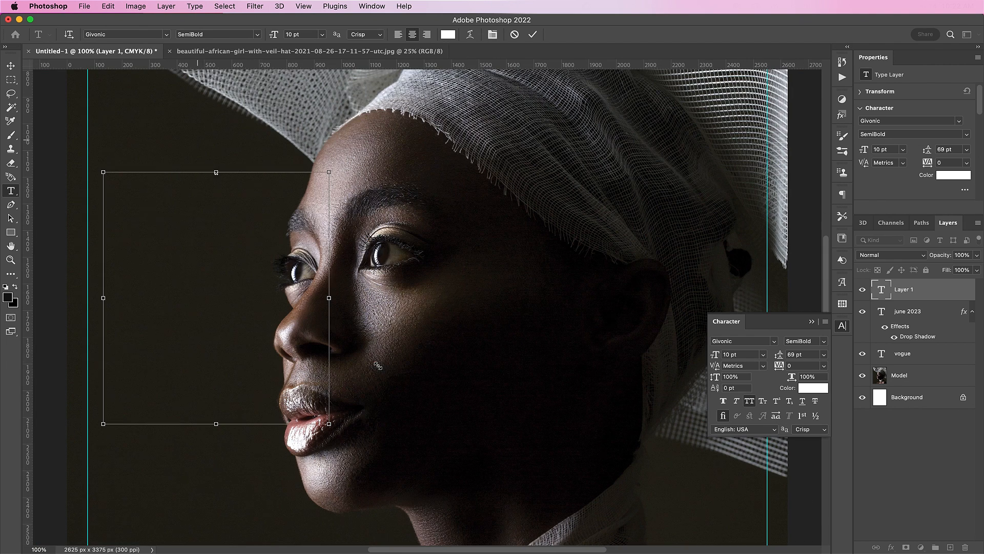
pyautogui.write('"FAILURE IS A')
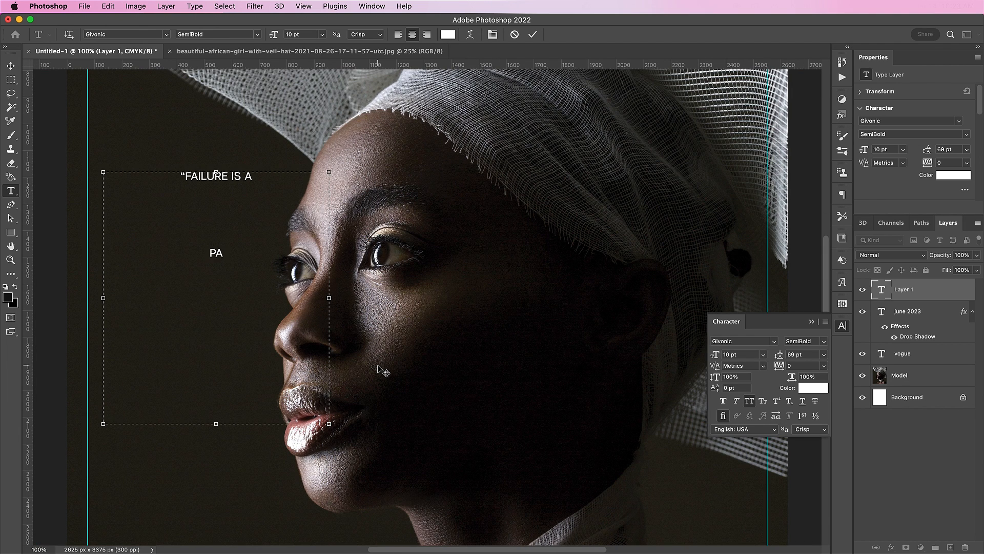
pyautogui.press('BackSpace')
pyautogui.press('BackSpace')
pyautogui.press('BackSpace')
pyautogui.press('BackSpace')
pyautogui.press('BackSpace')
pyautogui.press('BackSpace')
pyautogui.press('BackSpace')
pyautogui.press('BackSpace')
pyautogui.press('Return')
pyautogui.write('IS A PART')
pyautogui.press('Return')
pyautogui.write('OF THE')
pyautogui.press('Return')
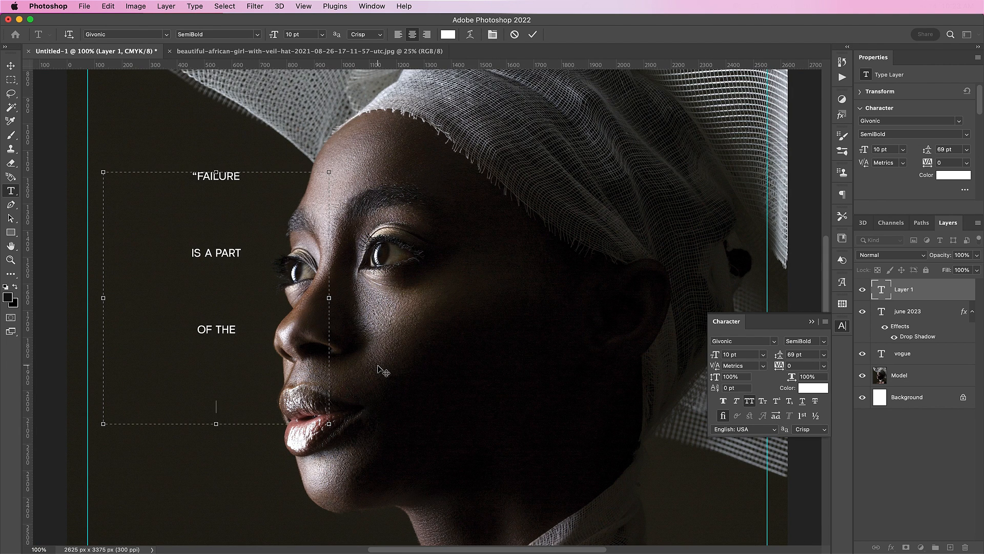
pyautogui.write('PROCESS.')
# Tighten the quote's leading to 19 pt, add “I EMBRACE IT.” and enlarge it to 22 pt.
pyautogui.press('super+a')
pyautogui.press('super+alt+Down')
pyautogui.press('super+alt+Down')
pyautogui.press('super+alt+Down')
pyautogui.press('super+alt+Down')
pyautogui.press('super+alt+Down')
pyautogui.click(248, 240)
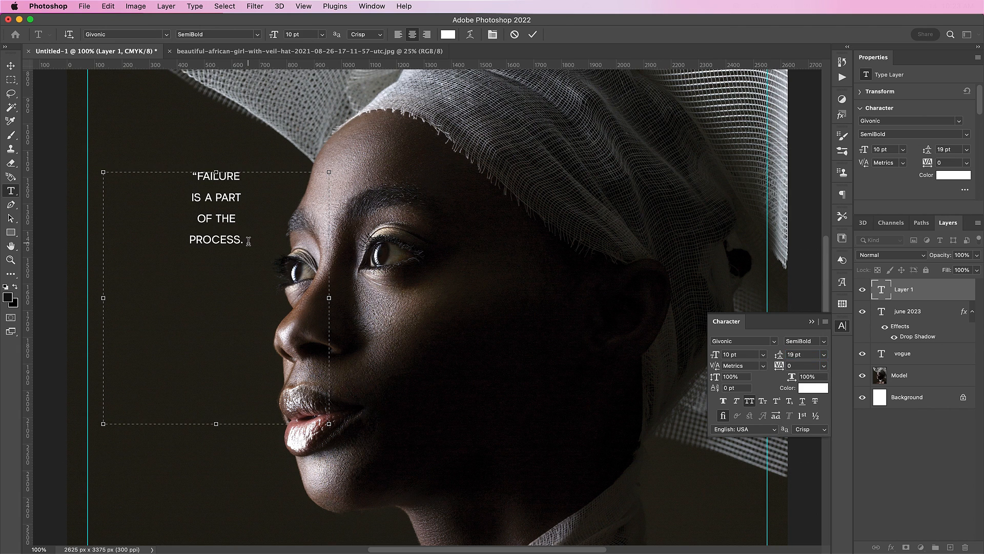
pyautogui.write('I EMBRACE IT.”')
pyautogui.press('super+a')
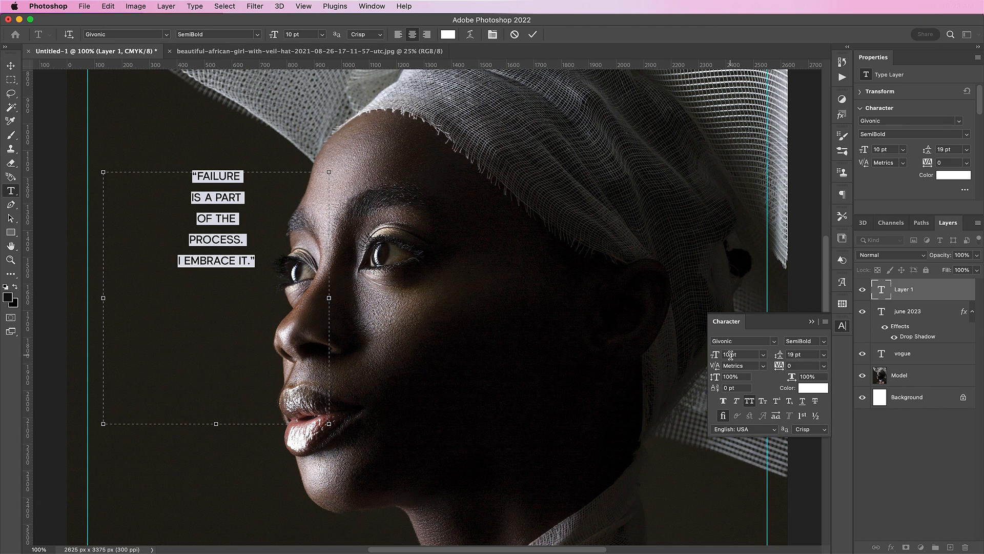
pyautogui.press('Up')
pyautogui.press('Up')
pyautogui.press('Up')
pyautogui.press('Up')
pyautogui.press('Up')
pyautogui.press('Up')
pyautogui.press('Up')
pyautogui.press('Up')
pyautogui.press('Up')
pyautogui.press('Up')
pyautogui.press('Up')
pyautogui.press('Up')
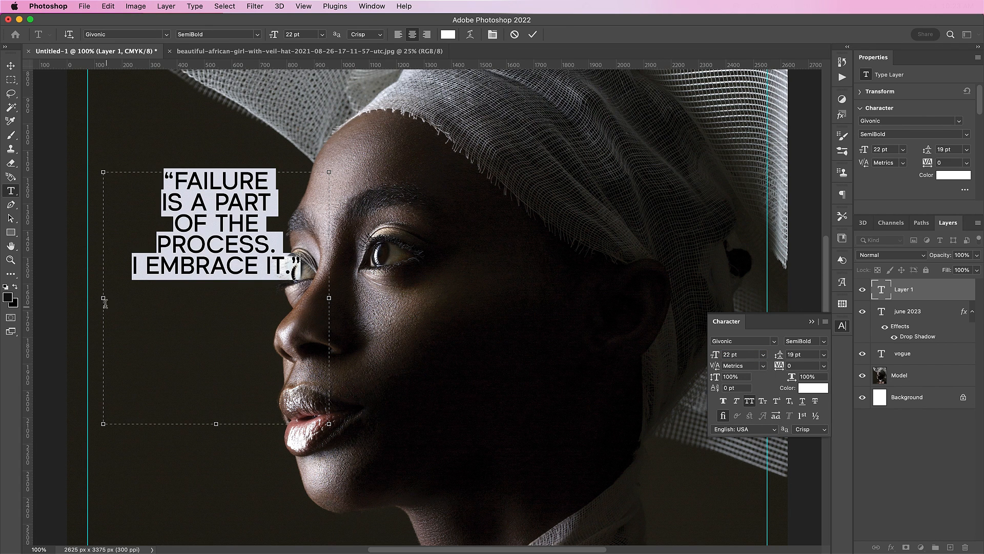
# Fit the quote box to the text, move it up about 54 px and set Givonic Regular.
pyautogui.moveTo(106, 298); pyautogui.dragTo(88, 298)
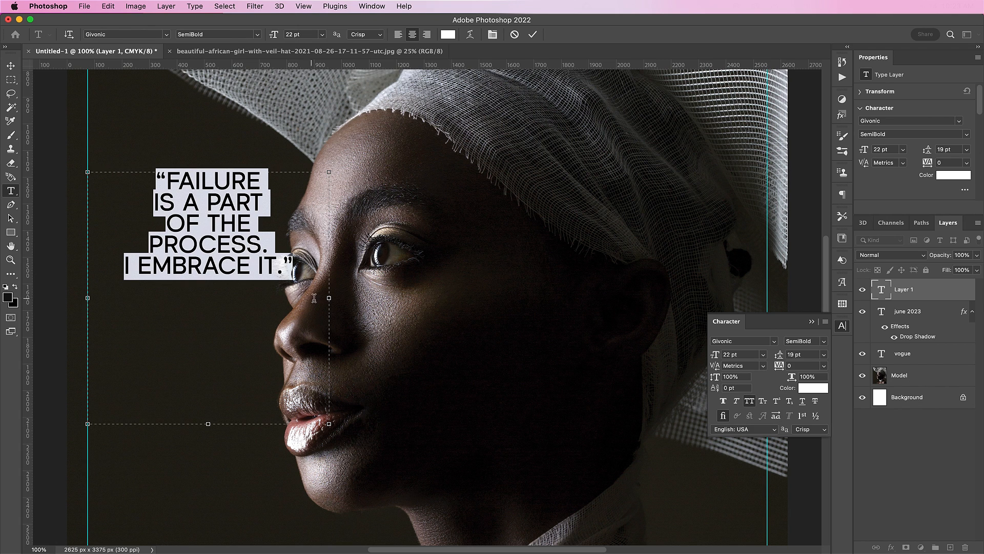
pyautogui.moveTo(328, 297); pyautogui.dragTo(284, 292)
pyautogui.moveTo(186, 425); pyautogui.dragTo(194, 290)
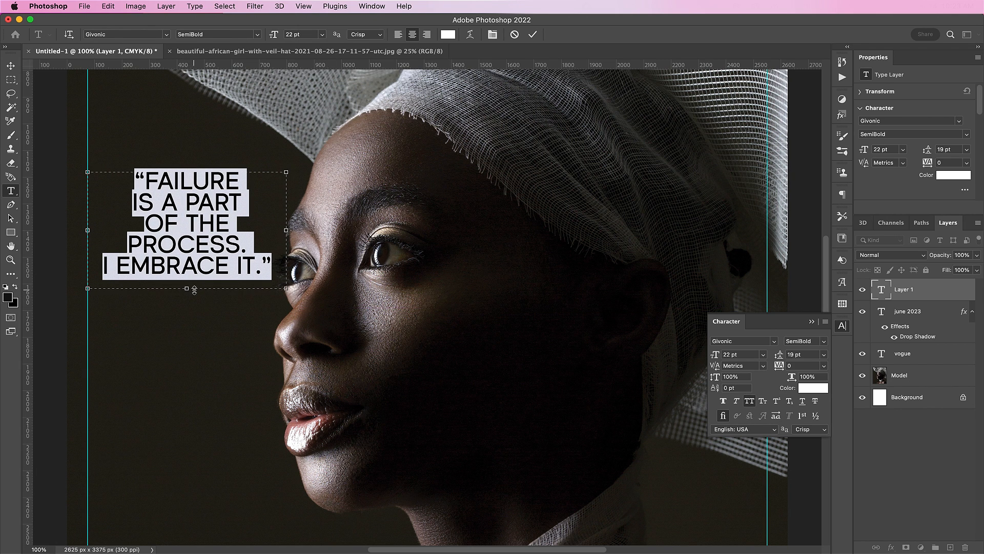
pyautogui.click(533, 34)
pyautogui.press('v')
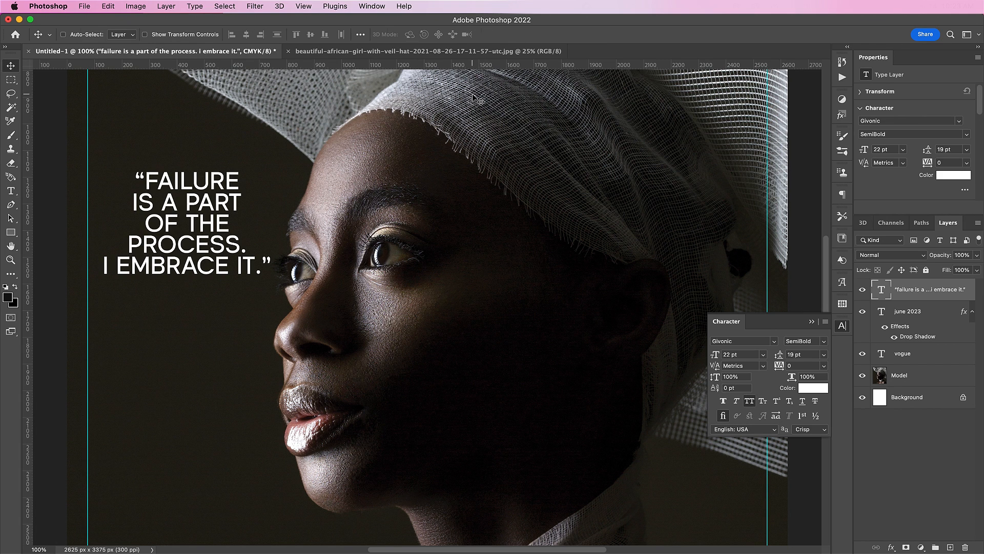
pyautogui.moveTo(256, 219); pyautogui.dragTo(258, 174)
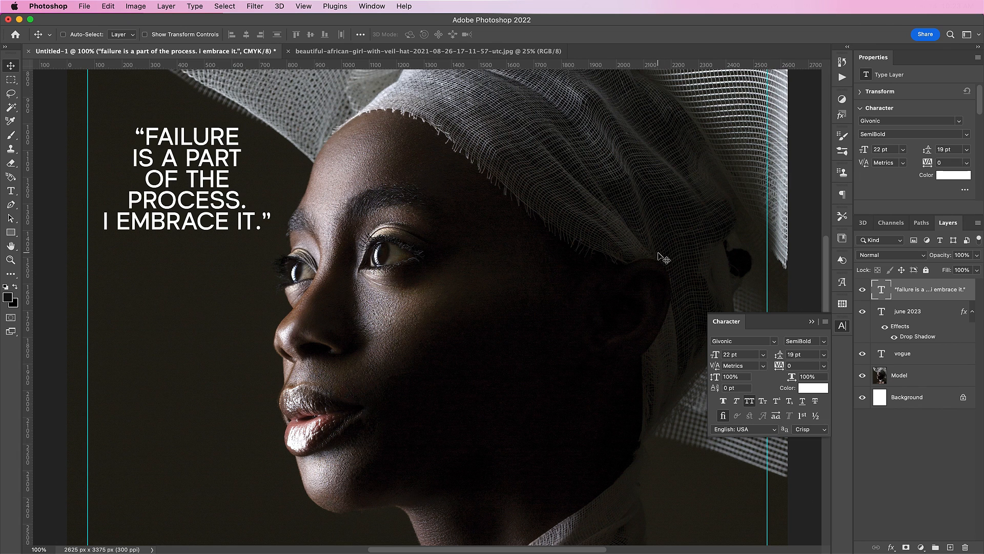
pyautogui.click(825, 342)
pyautogui.click(821, 339)
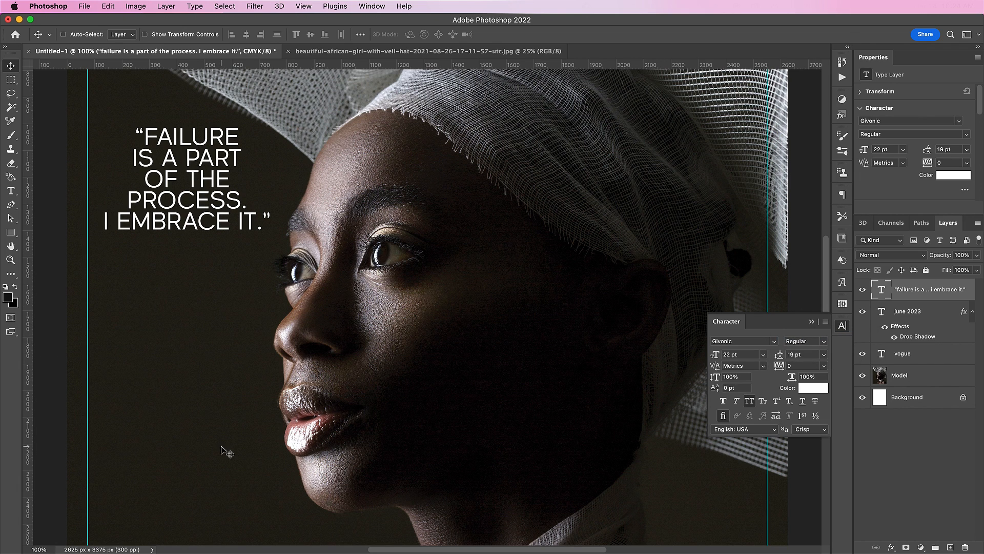
# Type the left-aligned headline 'BEHIND THE VEIL DESIGNERS SHAKING UP THE FASHION INDUSTRY' below the quote.
pyautogui.press('t')
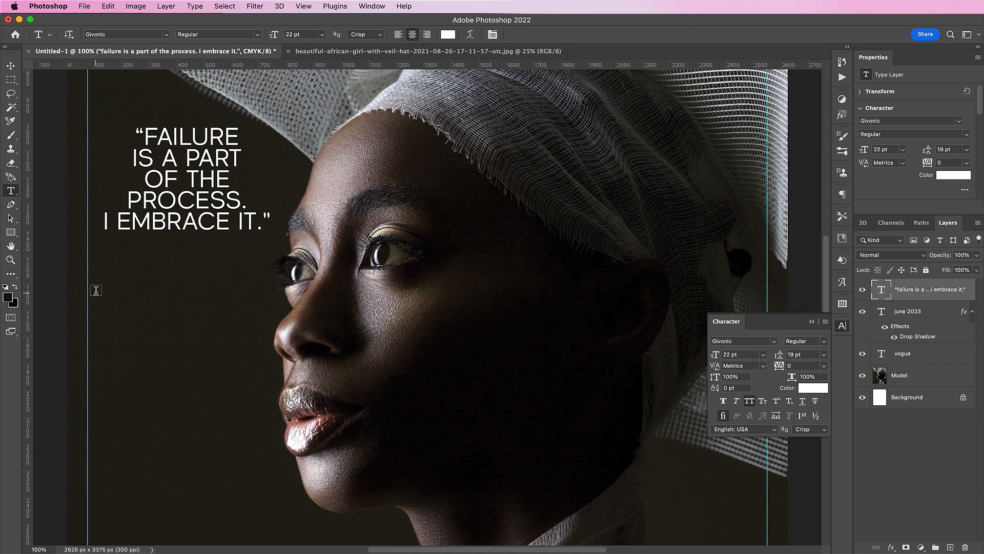
pyautogui.moveTo(97, 292); pyautogui.dragTo(269, 458)
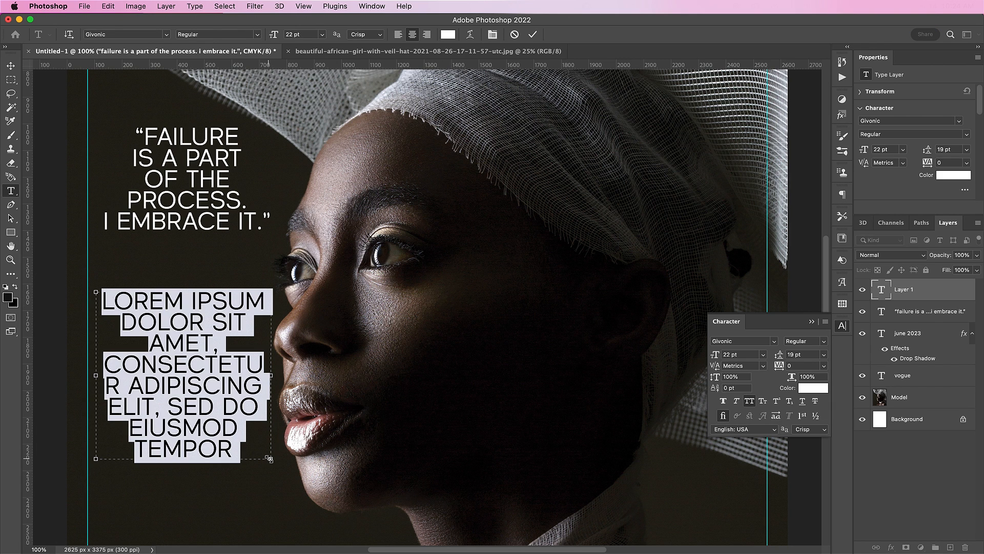
pyautogui.write('BEHIN')
pyautogui.write('D THE VEIL ')
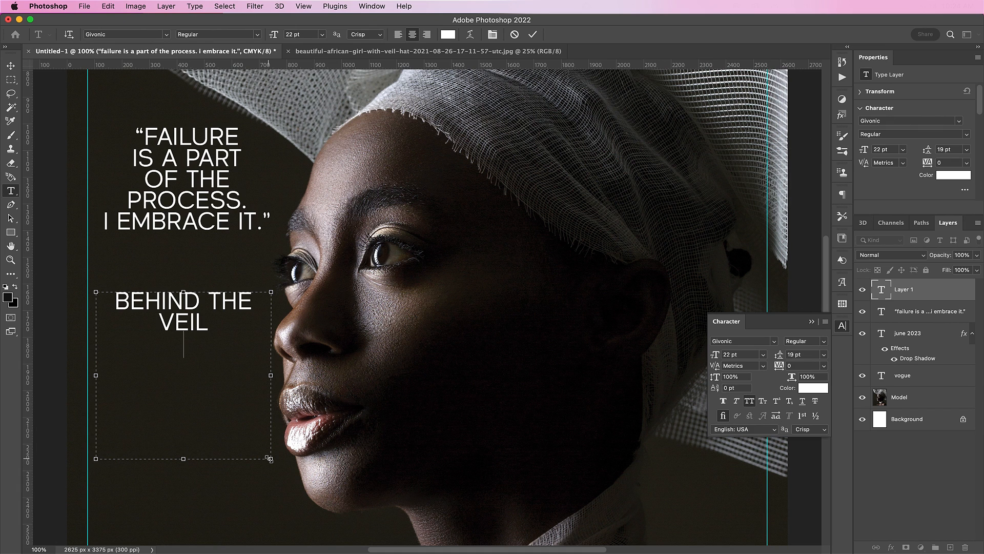
pyautogui.write('DESIGNERS SHAKING UP THE')
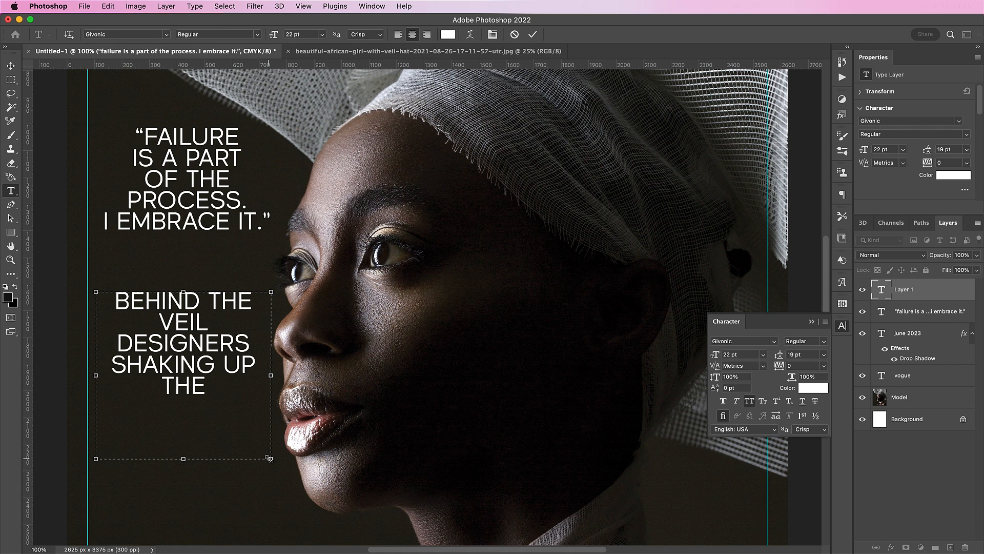
pyautogui.write(' FASHION INDUSTRY')
pyautogui.press('super+a')
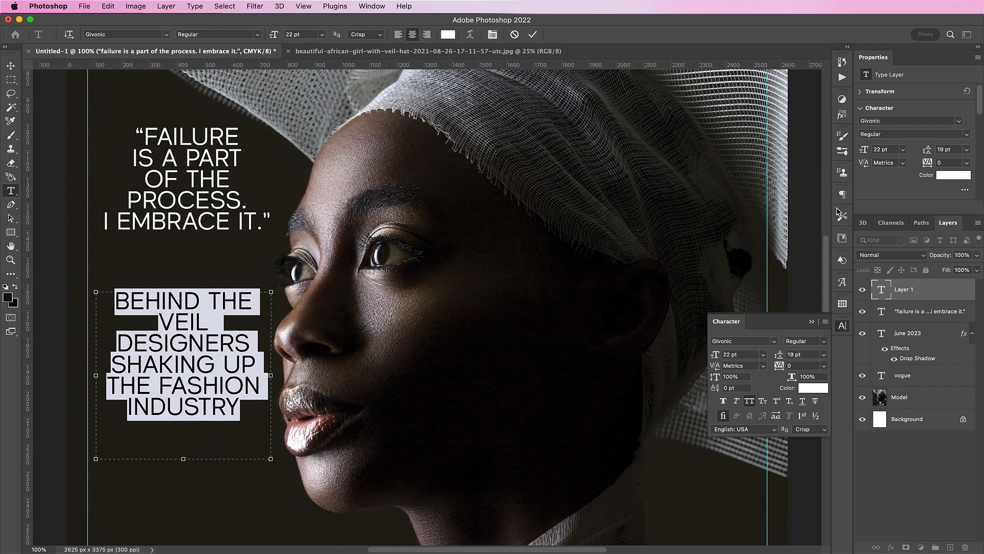
pyautogui.click(843, 195)
pyautogui.click(724, 210)
# Set the headline to 15 pt with 14 pt leading.
pyautogui.click(843, 325)
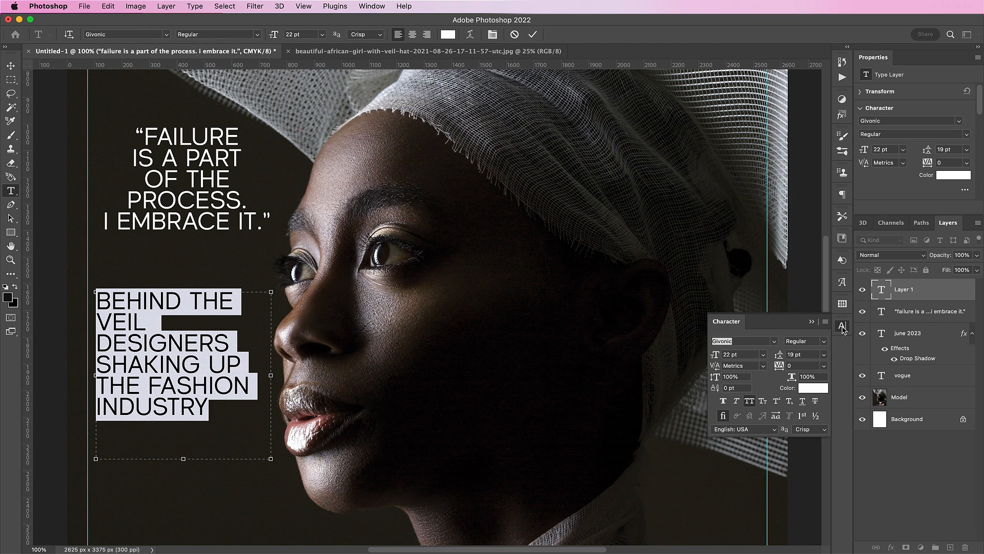
pyautogui.click(731, 354)
pyautogui.write('15')
pyautogui.press('Return')
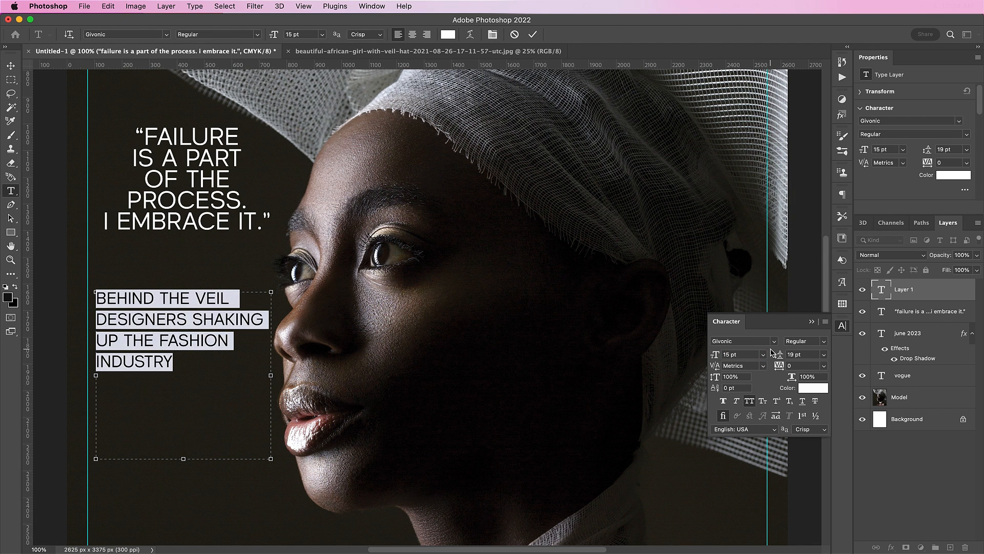
pyautogui.doubleClick(794, 354)
pyautogui.write('14')
pyautogui.press('Return')
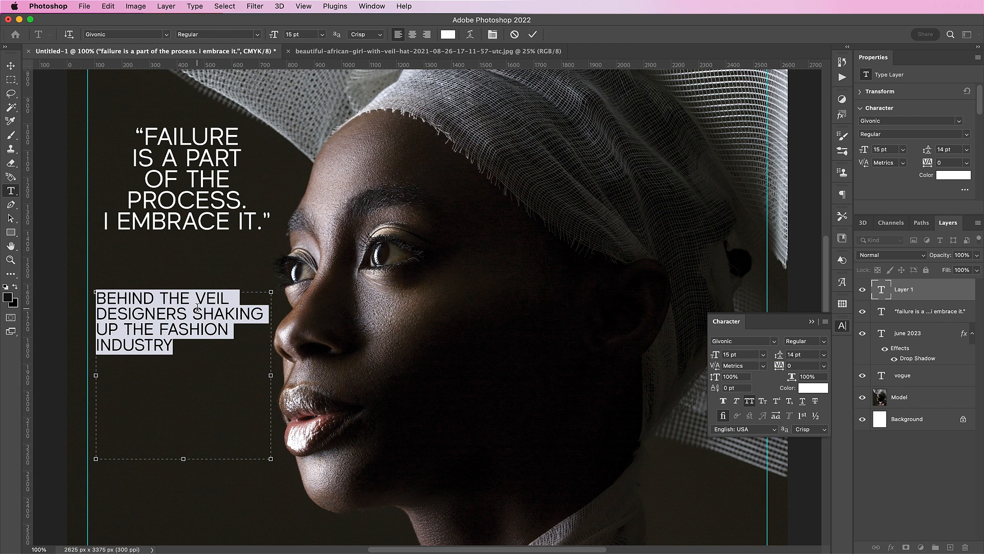
# Break the line before SHAKING, bold BEHIND THE VEIL, and fit the box to the left guide.
pyautogui.click(197, 310)
pyautogui.press('Return')
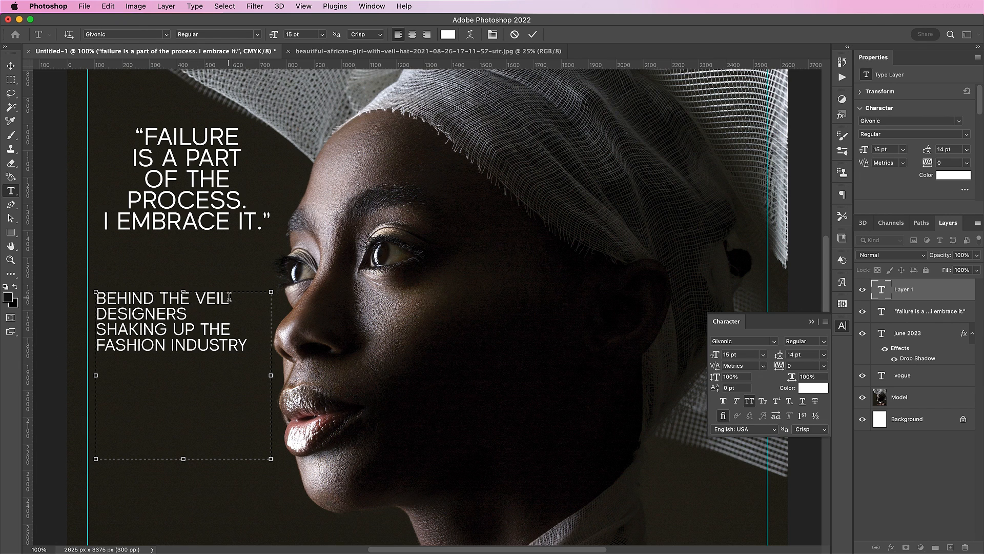
pyautogui.moveTo(229, 297); pyautogui.dragTo(83, 261)
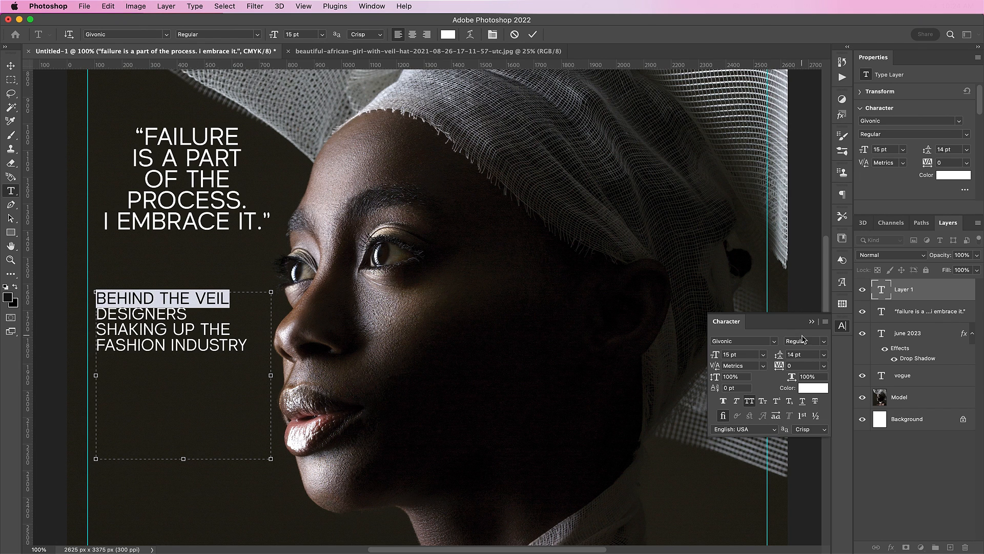
pyautogui.click(825, 342)
pyautogui.click(817, 352)
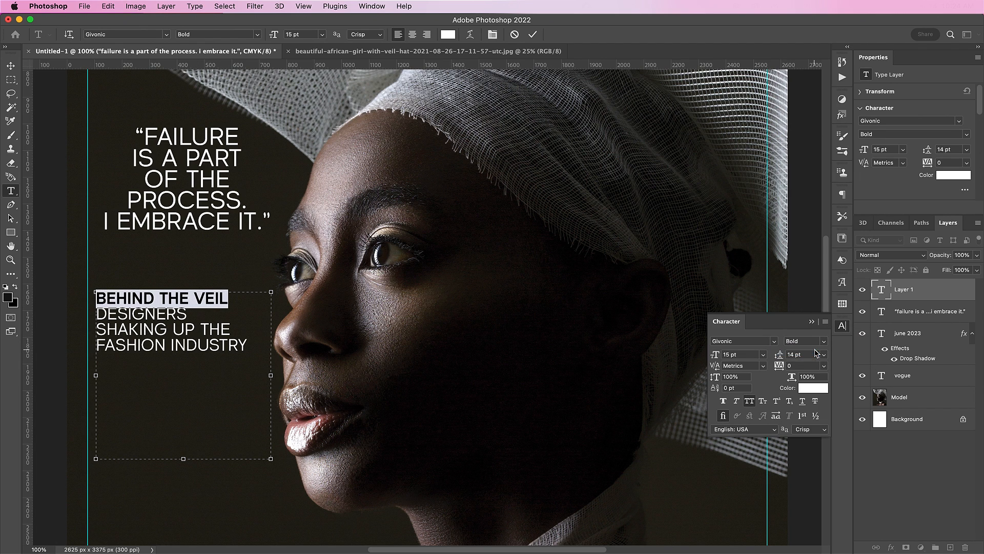
pyautogui.moveTo(184, 458); pyautogui.dragTo(190, 363)
pyautogui.moveTo(96, 327); pyautogui.dragTo(88, 327)
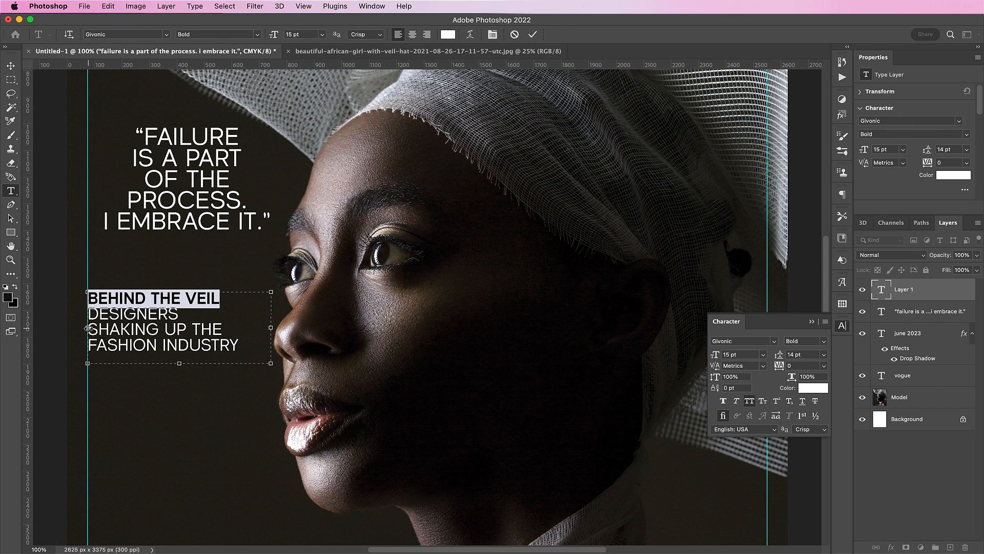
pyautogui.click(533, 35)
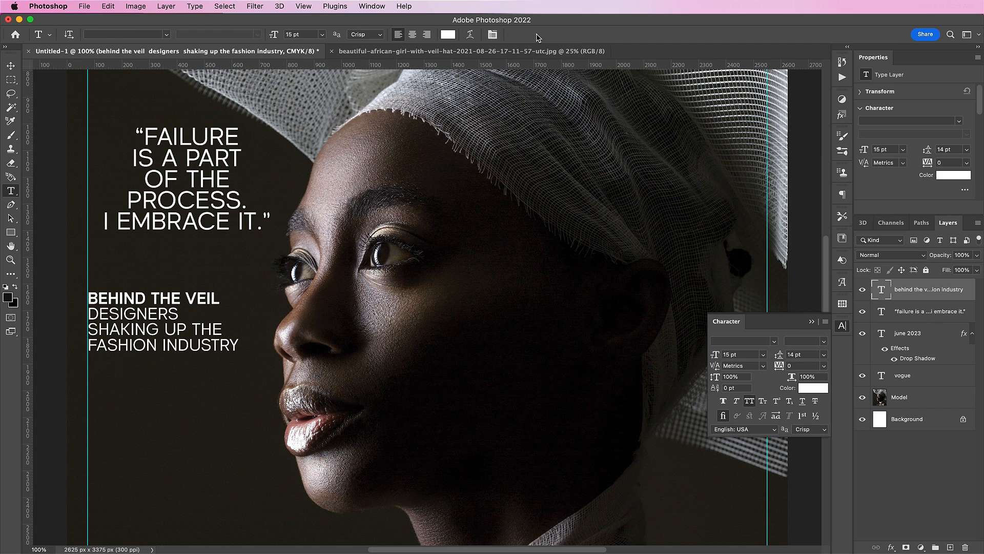
pyautogui.press('v')
pyautogui.scroll(-2, 239, 157)
# Drag the BEHIND THE VEIL headline to the lower left and move the quote down about 93 px.
pyautogui.moveTo(187, 310); pyautogui.dragTo(179, 464)
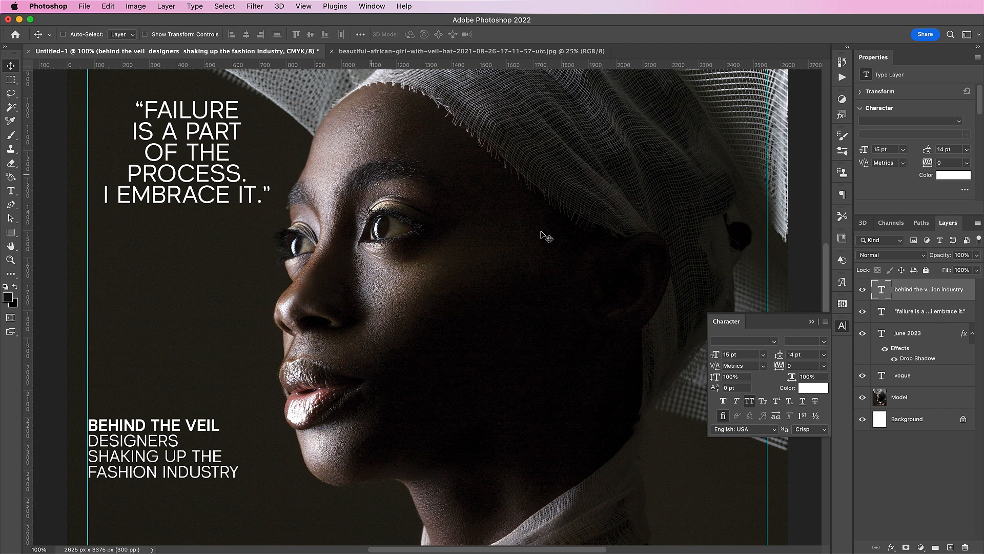
pyautogui.click(901, 317)
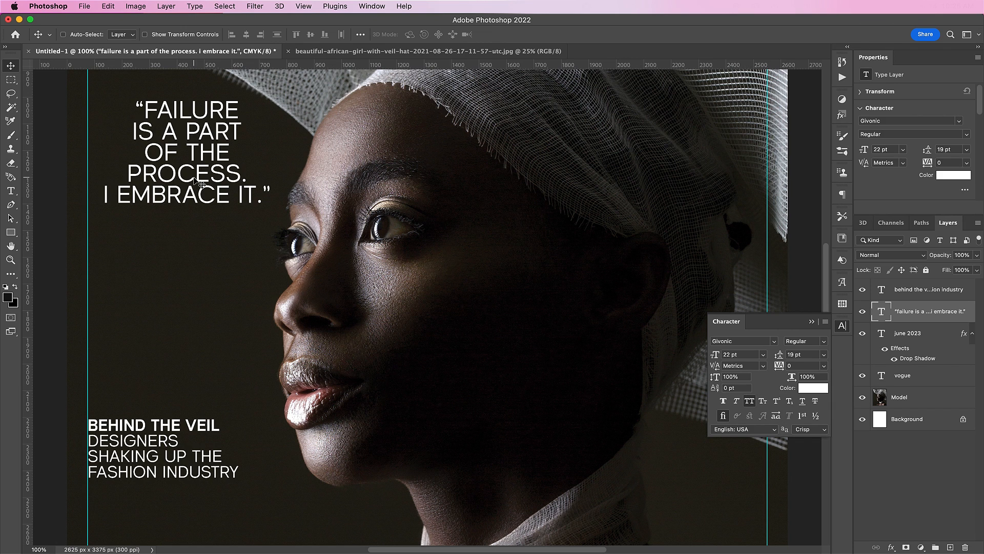
pyautogui.moveTo(194, 178); pyautogui.dragTo(198, 226)
# Extend the quote box and break the text so the closing “IT.” sits on its own line.
pyautogui.press('t')
pyautogui.click(232, 244)
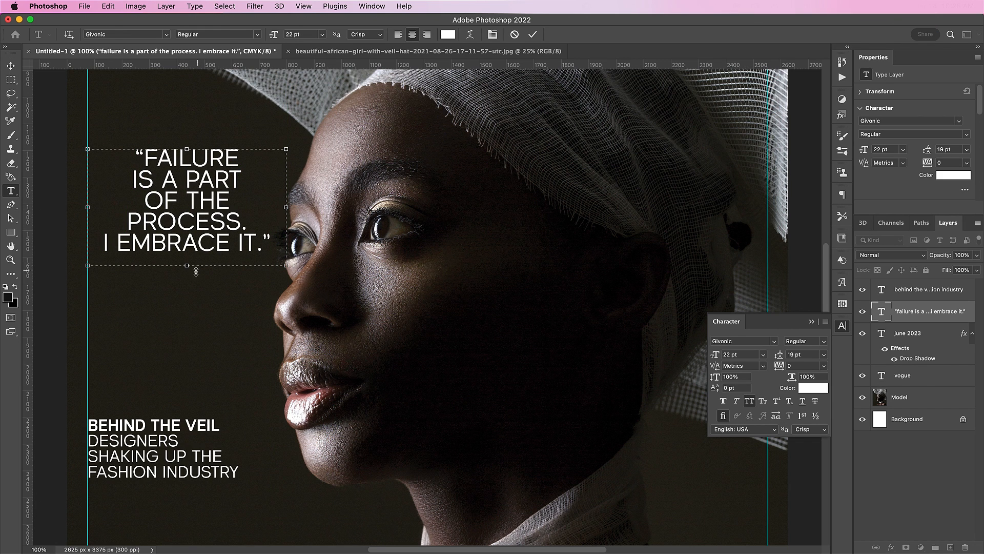
pyautogui.moveTo(186, 266); pyautogui.dragTo(186, 293)
pyautogui.press('Return')
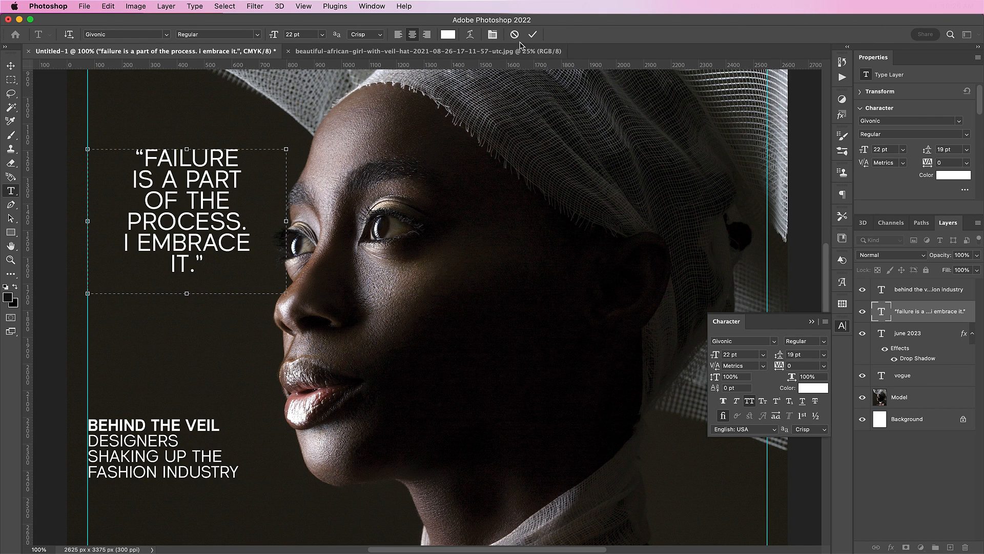
pyautogui.click(533, 35)
# Nudge the quote up about 37 px and raise the headline block slightly.
pyautogui.press('v')
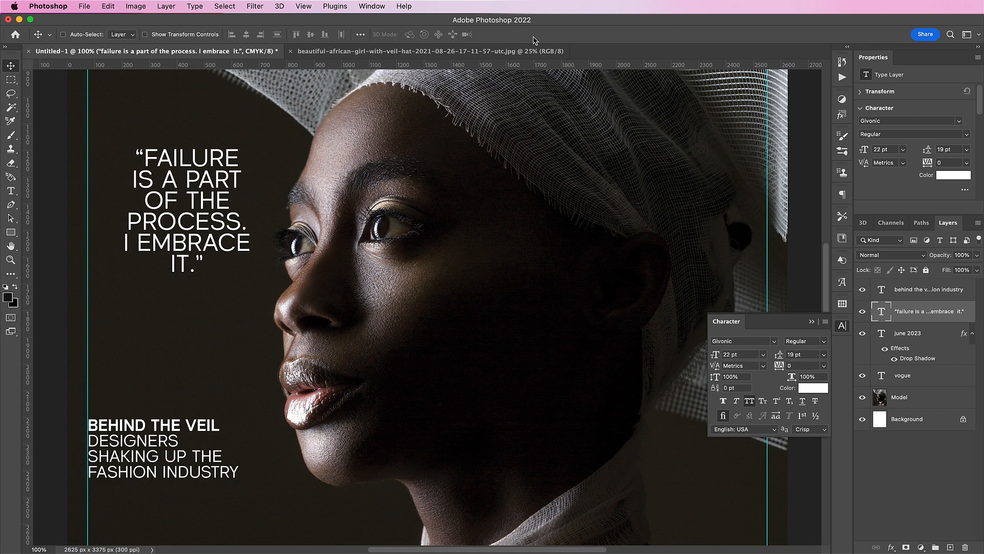
pyautogui.moveTo(275, 235); pyautogui.dragTo(273, 214)
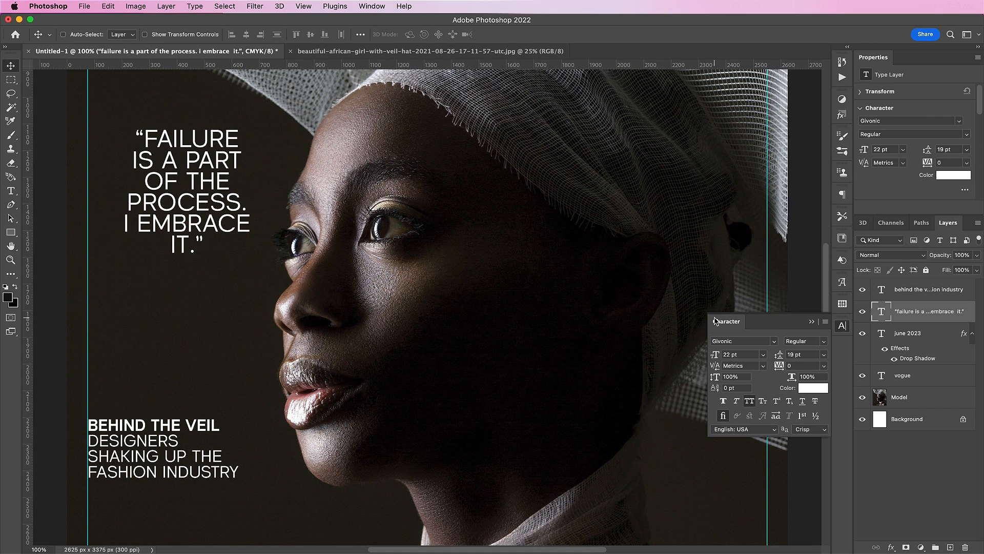
pyautogui.click(911, 295)
pyautogui.moveTo(369, 482); pyautogui.dragTo(354, 513)
pyautogui.hscroll(4, 358, 519)
pyautogui.scroll(-1, 357, 519)
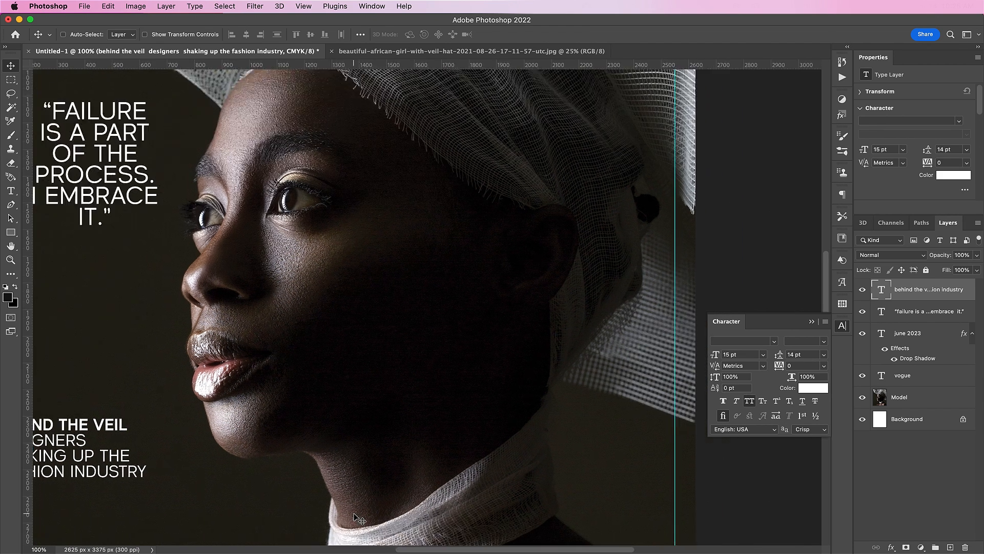
# Create a paragraph text box over the neck reading IN REAL LIFE / HOW TO DRESS WITH NO BOUNDARIES.
pyautogui.hscroll(4, 357, 519)
pyautogui.scroll(-1, 357, 519)
pyautogui.press('t')
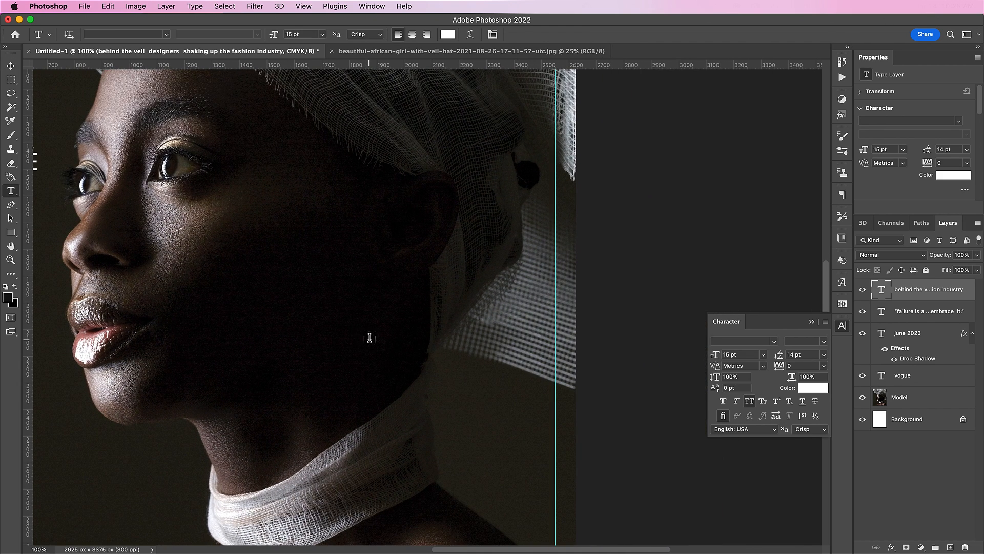
pyautogui.moveTo(339, 320); pyautogui.dragTo(538, 444)
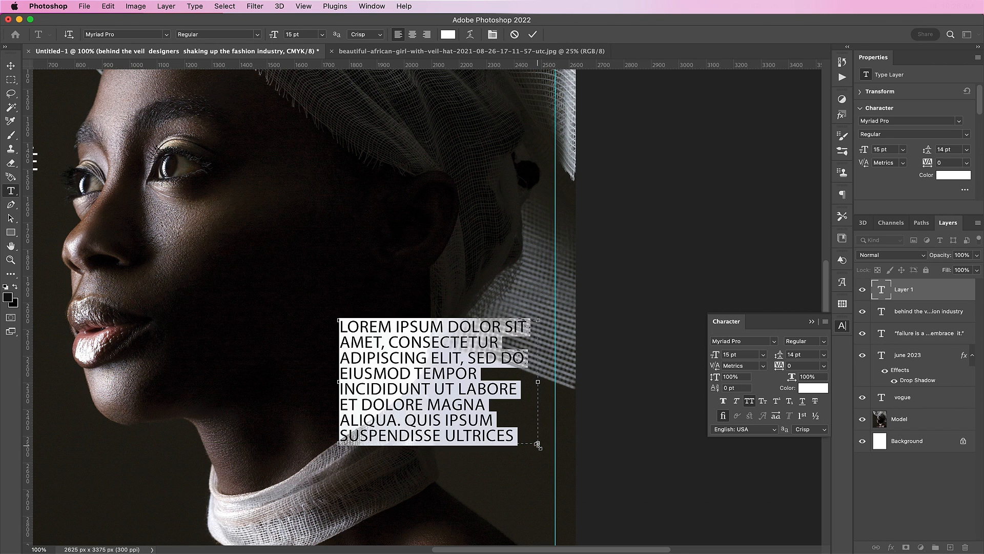
pyautogui.press('BackSpace')
pyautogui.write('IN')
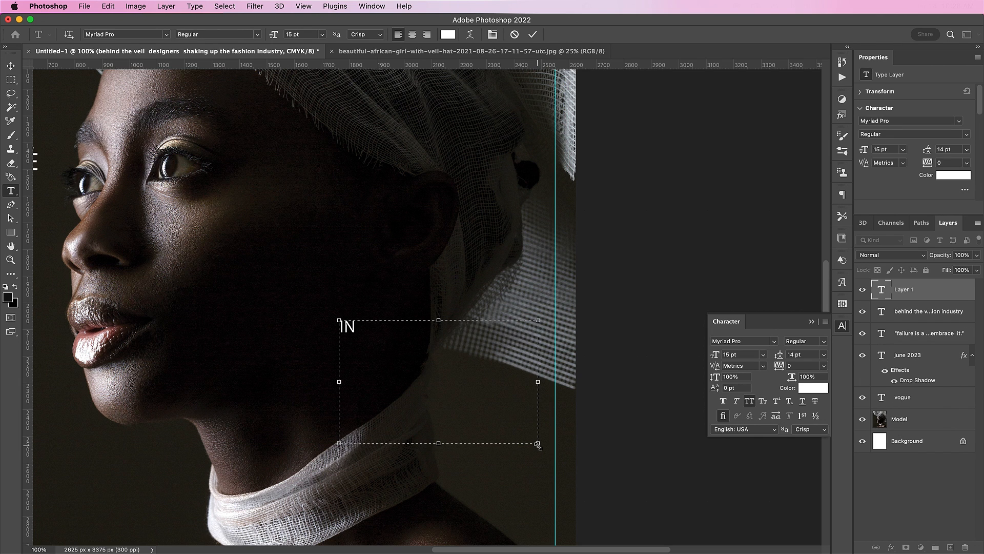
pyautogui.write(' RE L LIFE')
pyautogui.press('Return')
pyautogui.write('HOW TO')
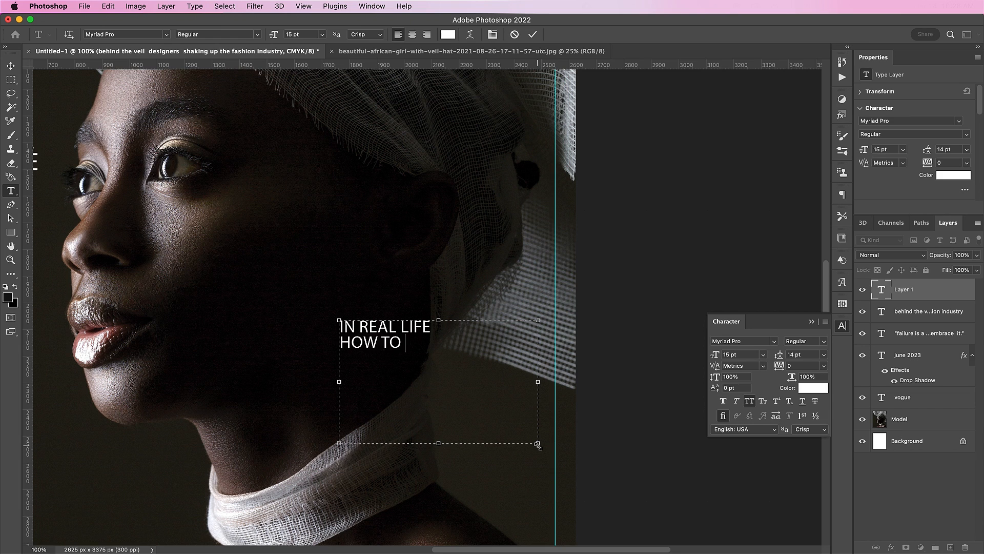
pyautogui.write(' DRESS WITH ')
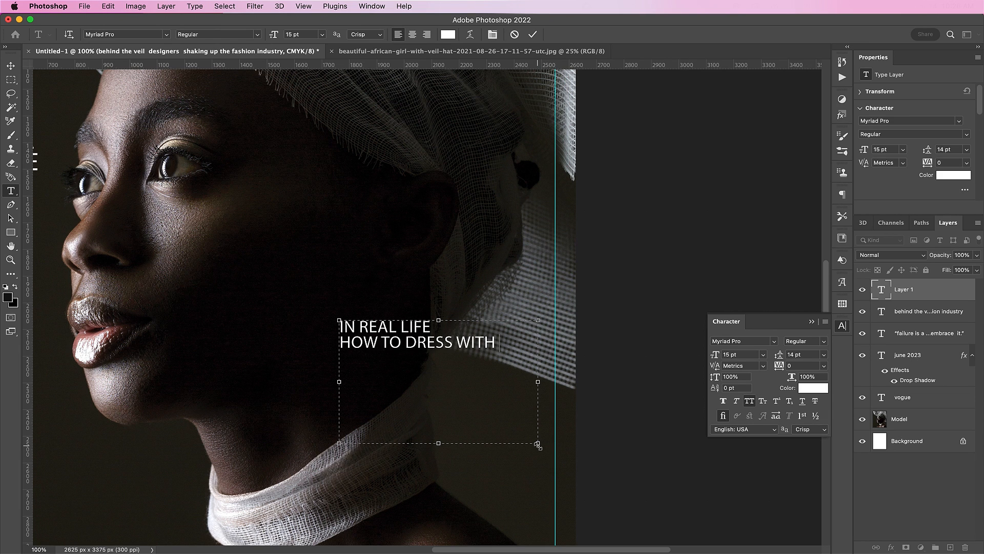
pyautogui.write('NO BOUNDARIES')
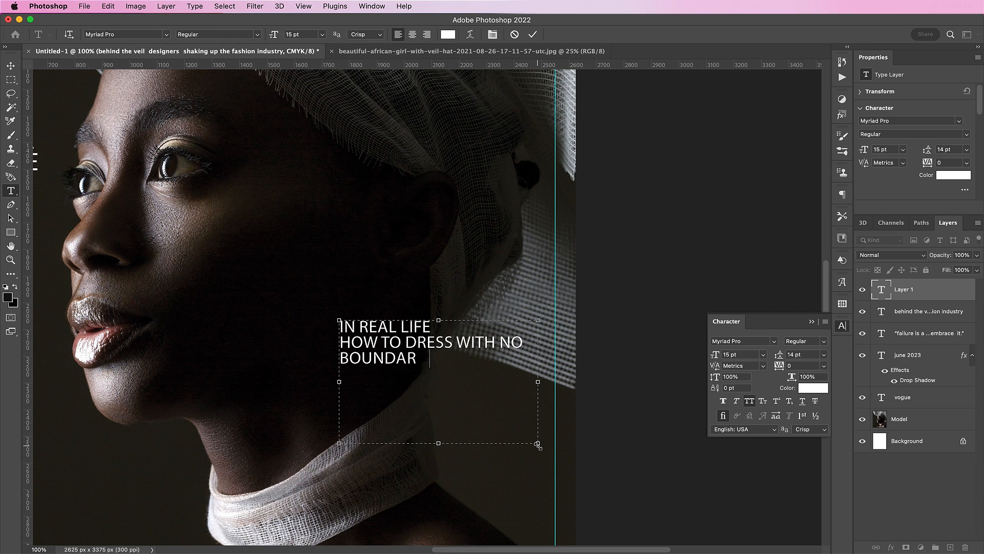
# Set the whole block to Givonic Bold, then make the lower two lines SemiBold.
pyautogui.press('super+a')
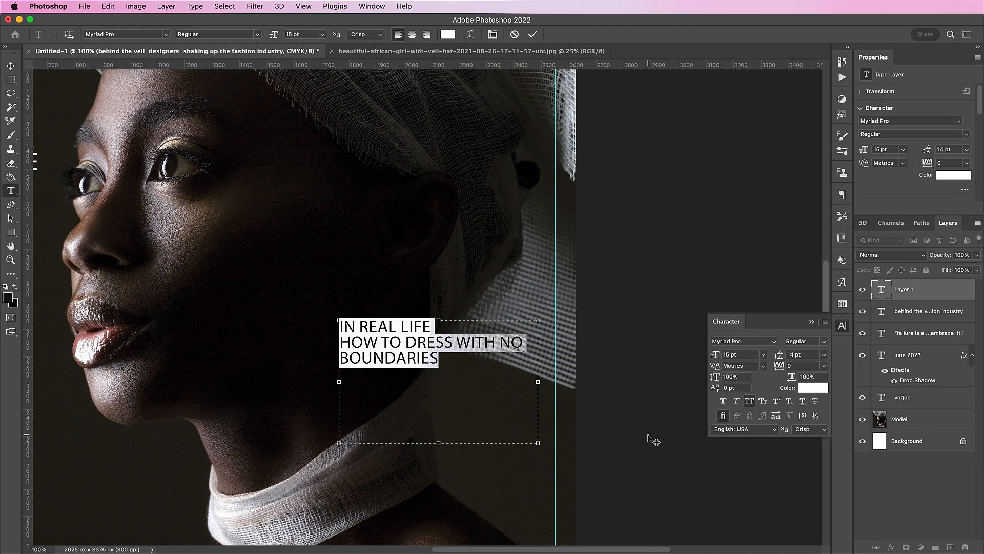
pyautogui.click(731, 341)
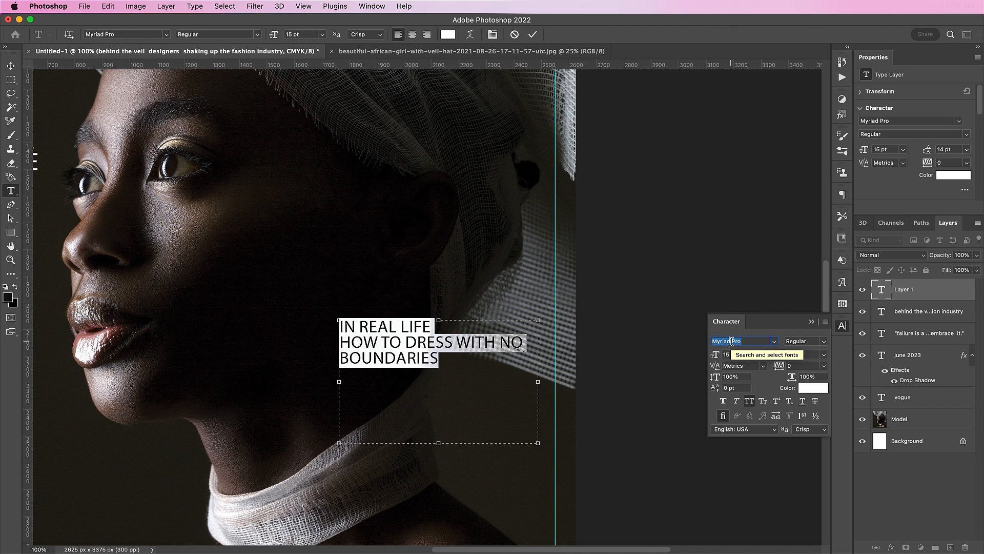
pyautogui.write('giv')
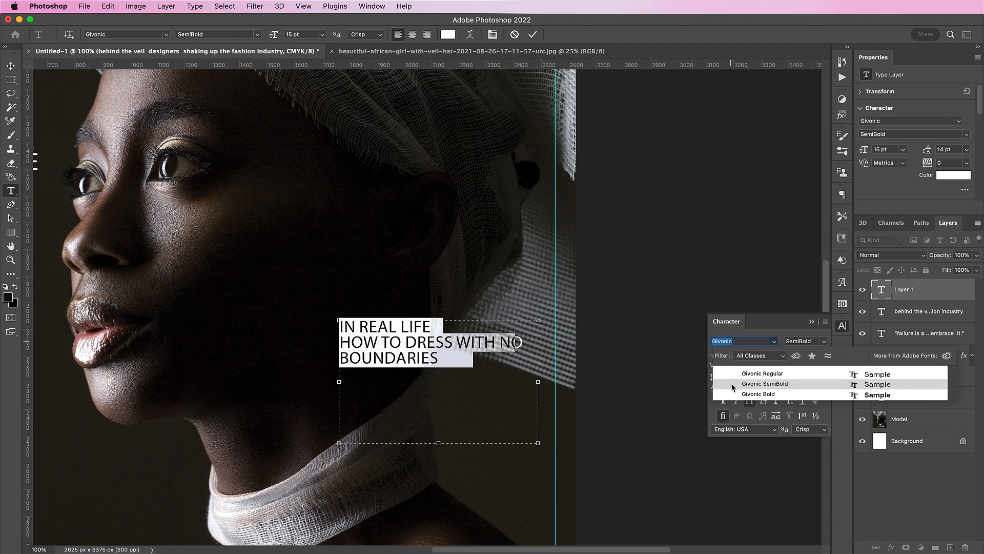
pyautogui.click(735, 395)
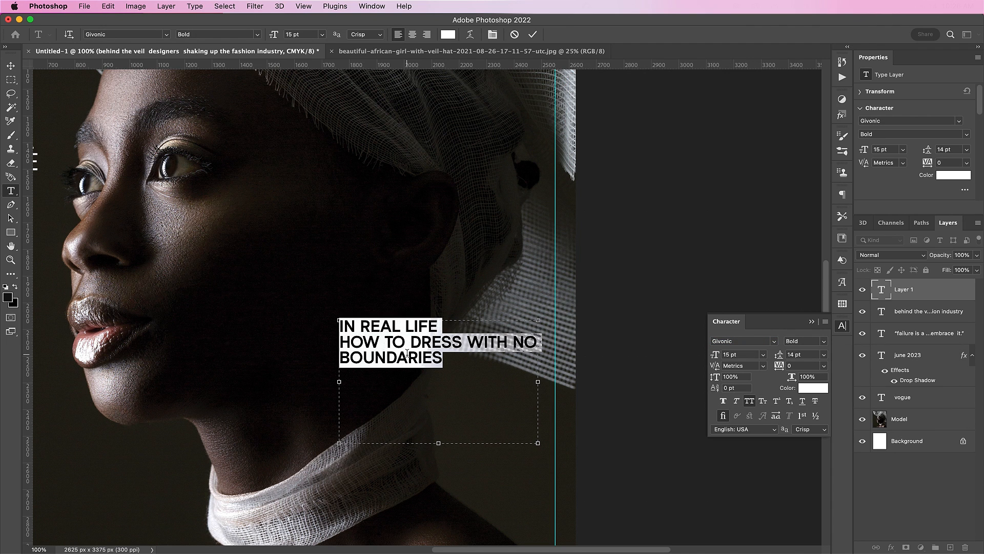
pyautogui.click(450, 356)
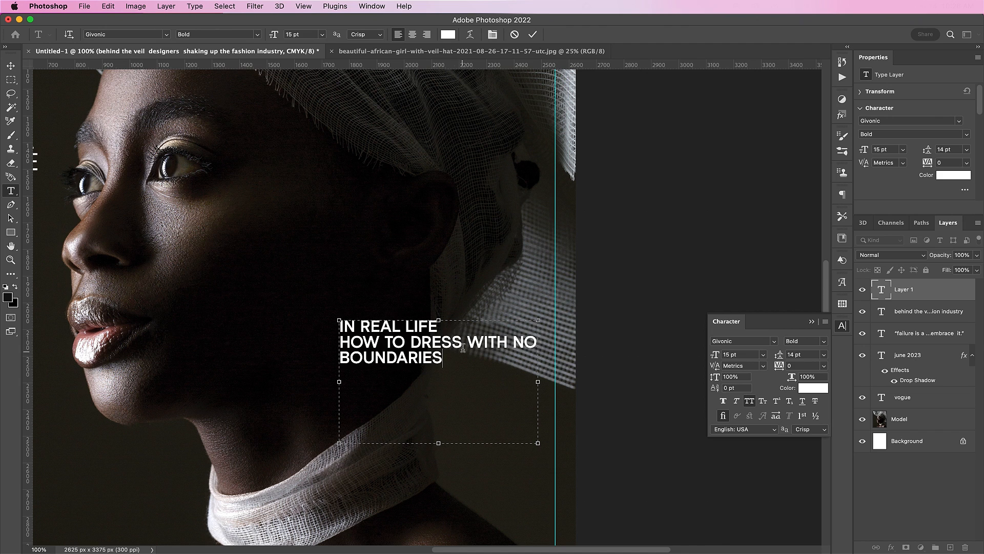
pyautogui.moveTo(446, 358); pyautogui.dragTo(327, 345)
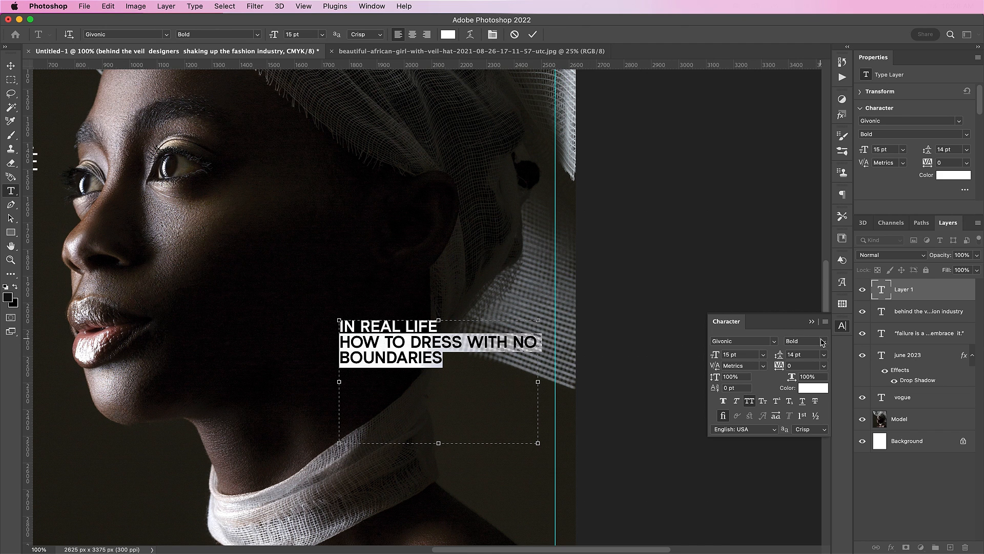
pyautogui.click(823, 342)
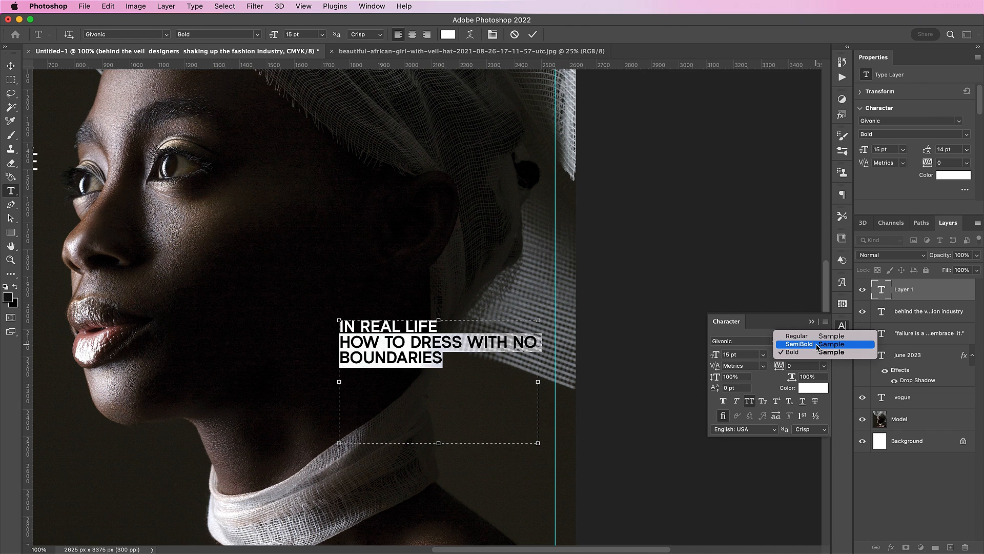
pyautogui.click(817, 347)
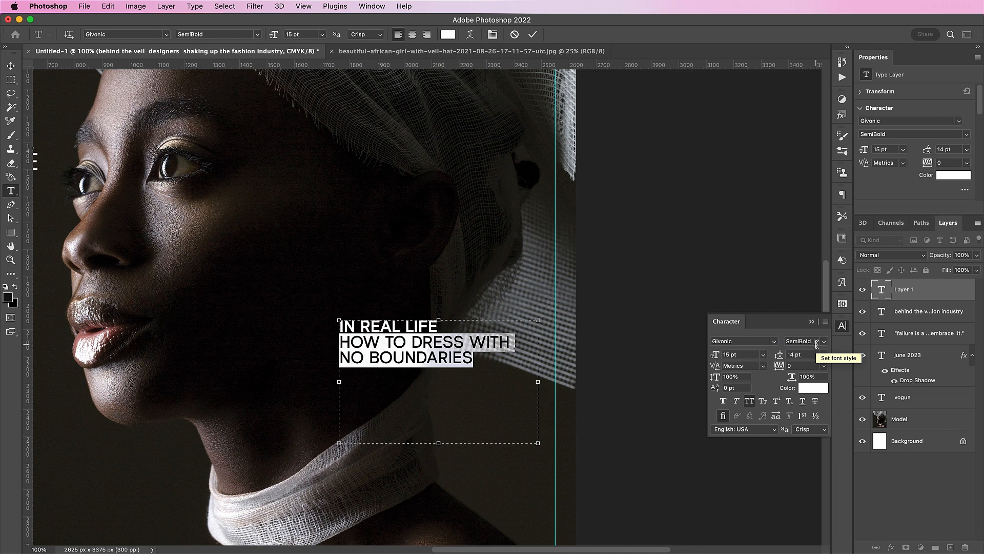
# Make the IN REAL LIFE line bold at 25 pt.
pyautogui.click(452, 359)
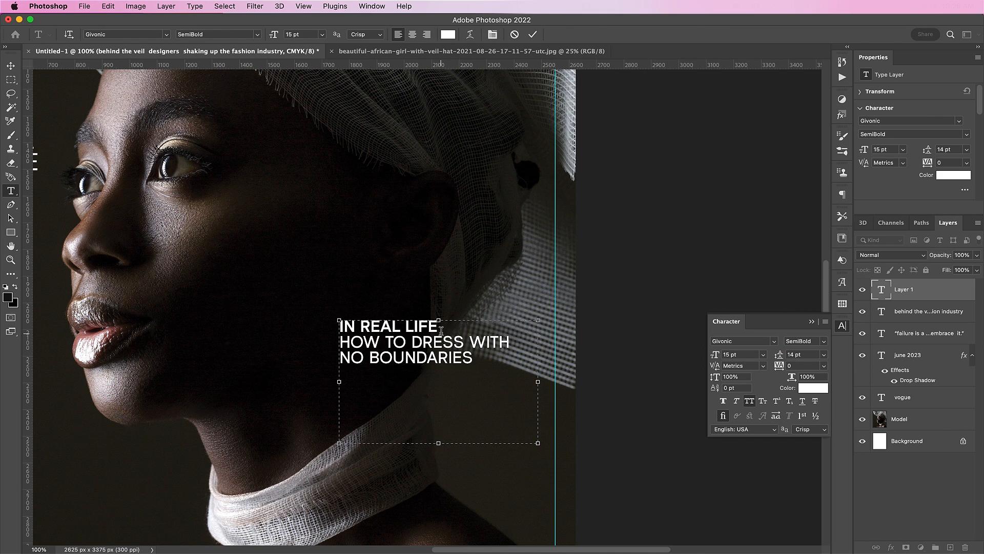
pyautogui.moveTo(442, 325); pyautogui.dragTo(338, 326)
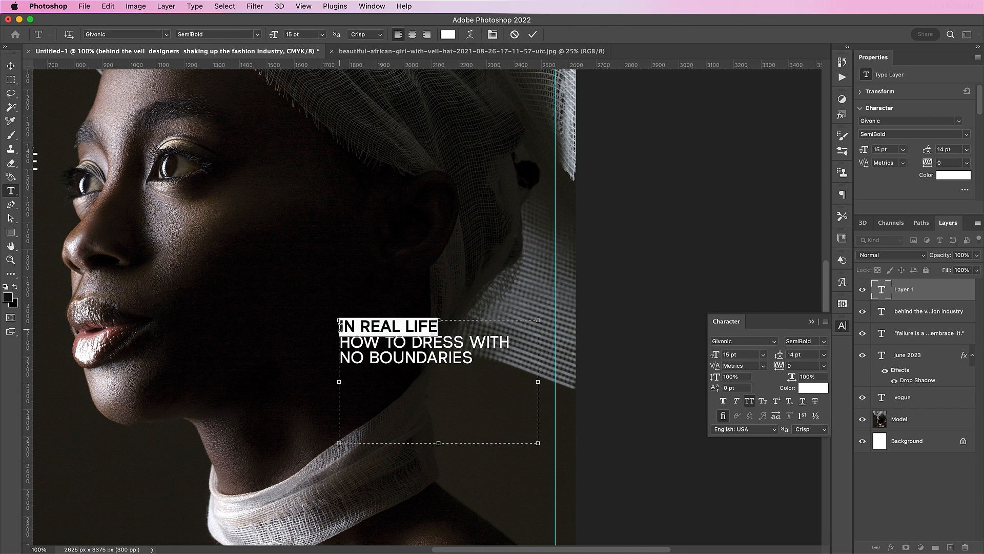
pyautogui.press('super+shift+b')
pyautogui.click(729, 353)
pyautogui.write('25')
pyautogui.press('Return')
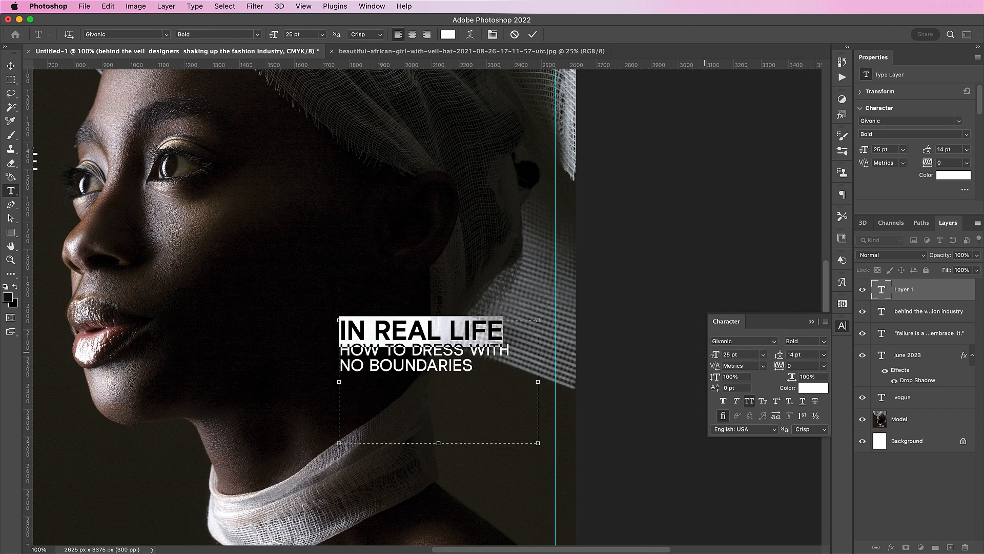
# Switch the two lower lines to Givonic Regular weight.
pyautogui.click(434, 354)
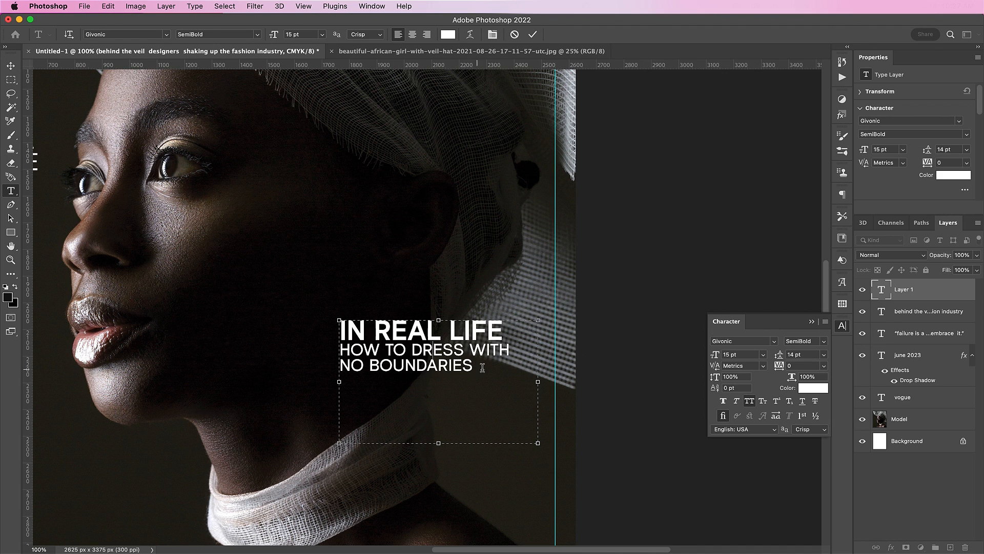
pyautogui.moveTo(483, 367); pyautogui.dragTo(315, 352)
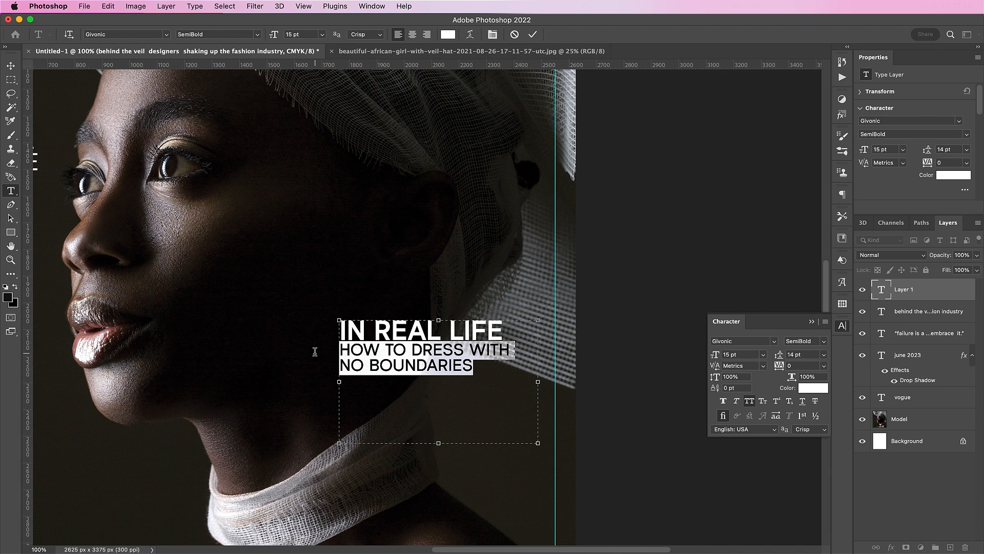
pyautogui.click(824, 342)
pyautogui.click(800, 332)
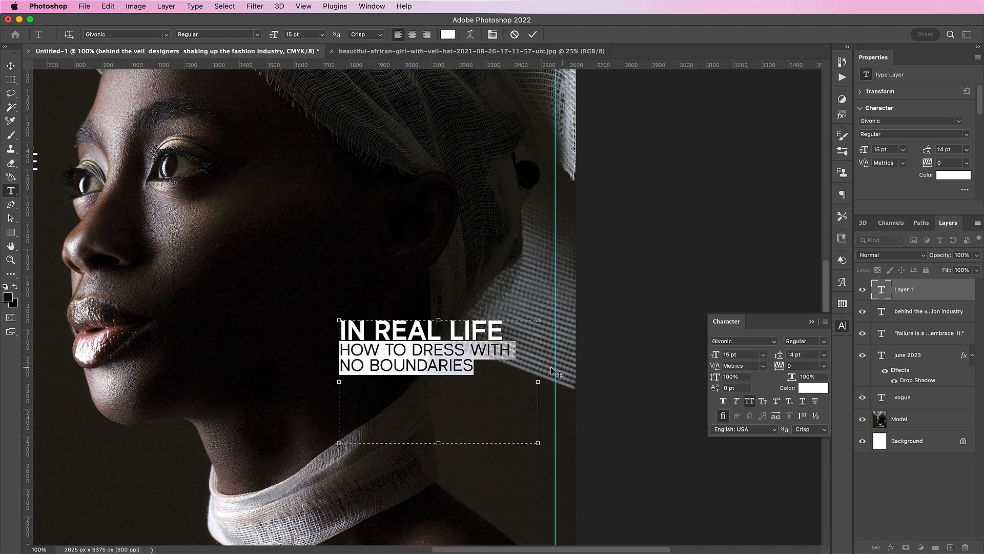
pyautogui.moveTo(475, 369); pyautogui.dragTo(297, 319)
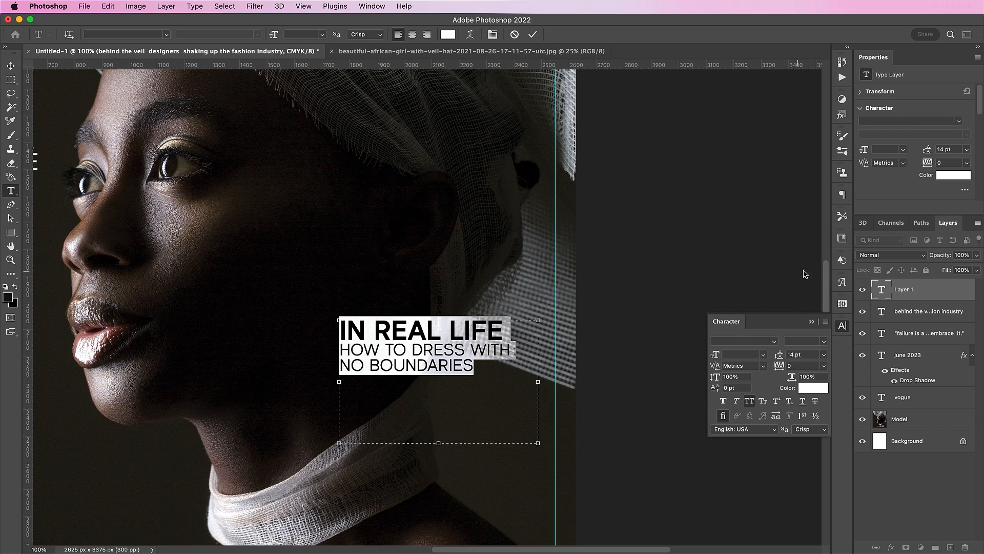
# Right-align the headline text, tighten its text box on all sides, and commit.
pyautogui.click(842, 195)
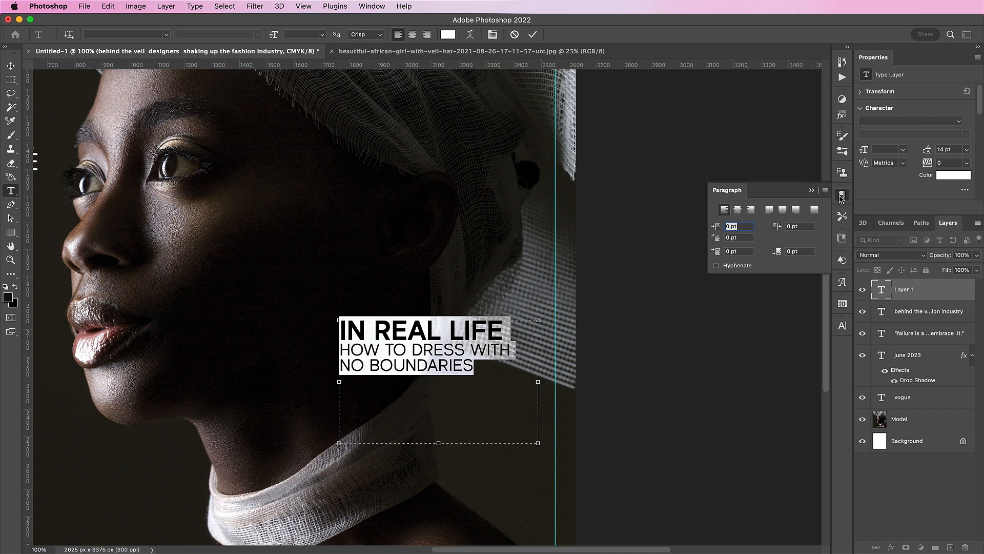
pyautogui.click(750, 210)
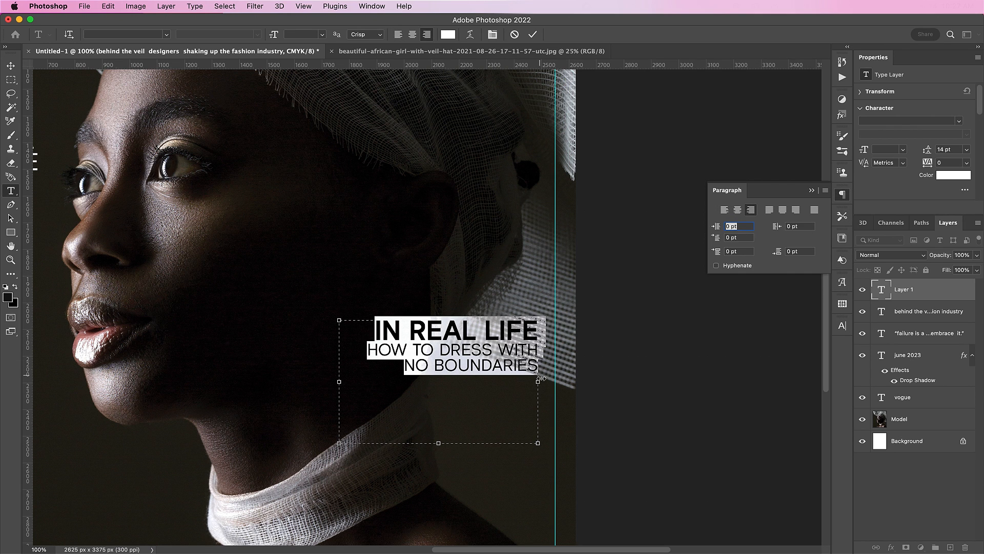
pyautogui.moveTo(542, 379); pyautogui.dragTo(554, 382)
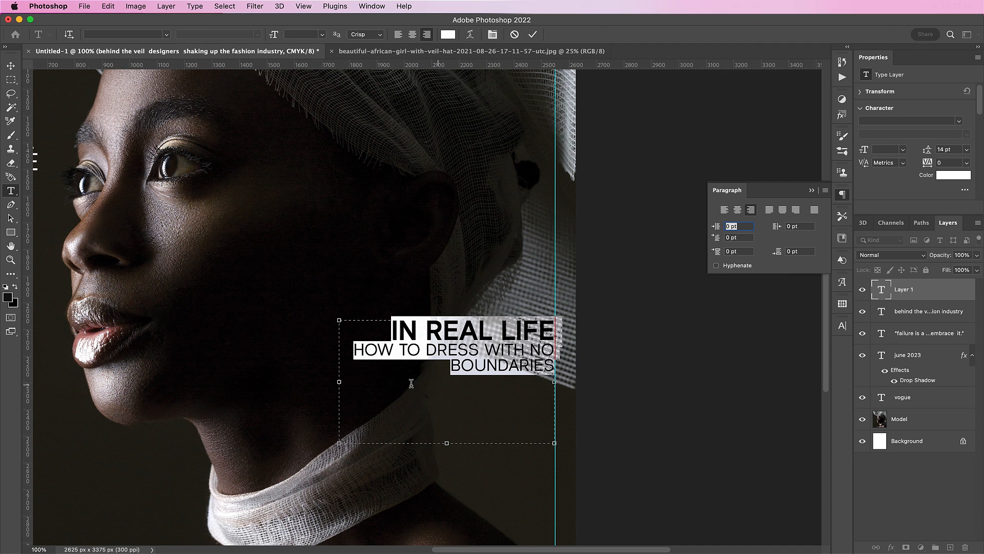
pyautogui.moveTo(337, 383); pyautogui.dragTo(360, 383)
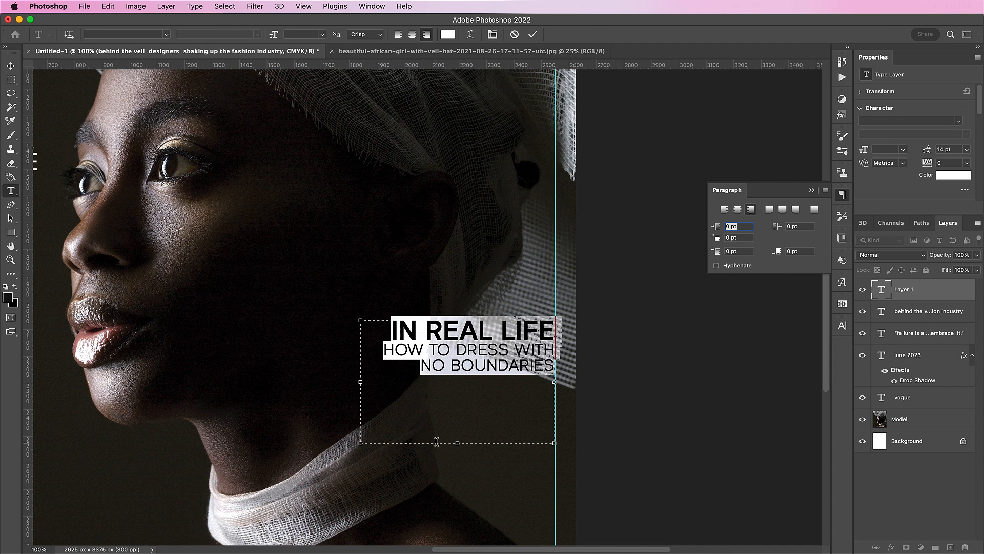
pyautogui.moveTo(457, 443); pyautogui.dragTo(466, 384)
pyautogui.click(533, 34)
pyautogui.press('v')
pyautogui.moveTo(491, 315); pyautogui.dragTo(491, 250)
pyautogui.doubleClick(491, 269)
pyautogui.moveTo(392, 269); pyautogui.dragTo(372, 297)
pyautogui.press('Delete')
pyautogui.press('super+a')
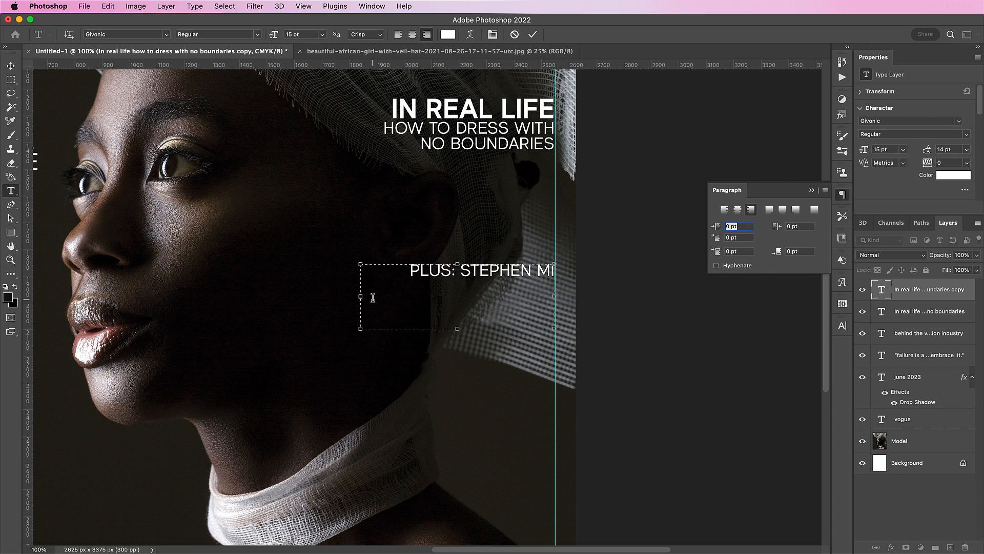
pyautogui.press('super+Return')
# Drag a duplicate of the PLUS: teaser lower on the cover, just above the neck wrap.
pyautogui.press('v')
pyautogui.scroll(-2, 461, 256)
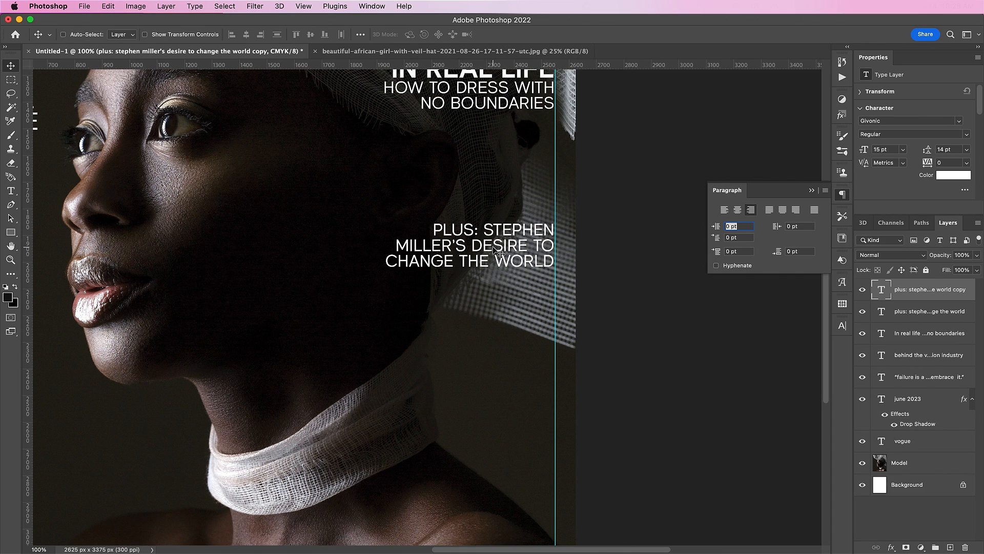
pyautogui.moveTo(498, 246); pyautogui.dragTo(499, 392)
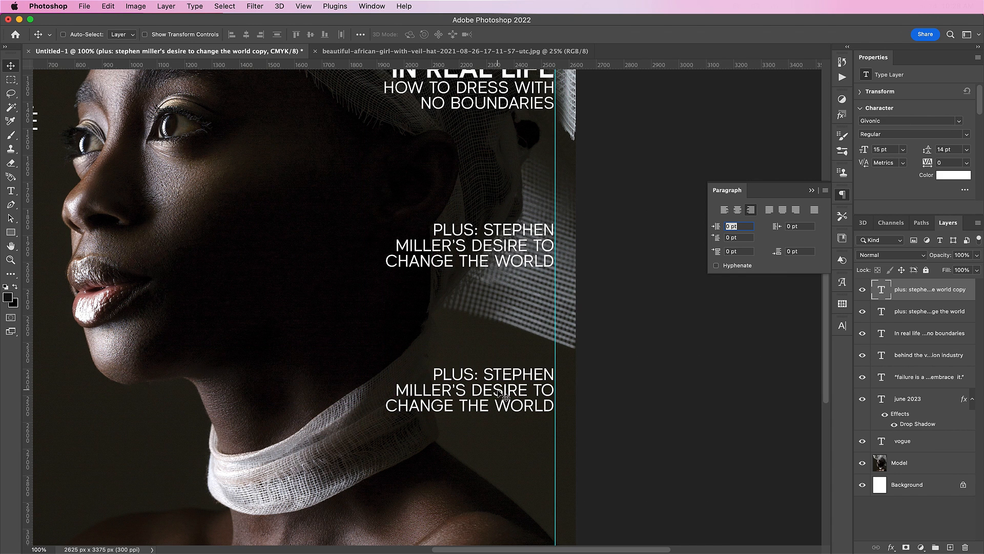
# Retype the copy as 'SEA SICK MEET THE 22-YEAR-OLD SURFBOARD DESIGNER MAKING WAVES', SEA SICK 25 pt Bold.
pyautogui.doubleClick(499, 392)
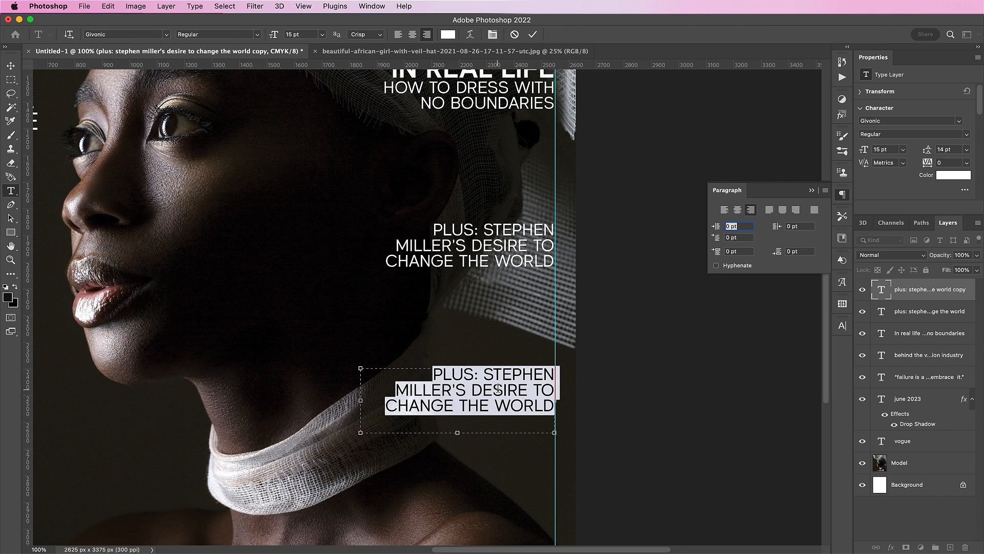
pyautogui.write('SEA S')
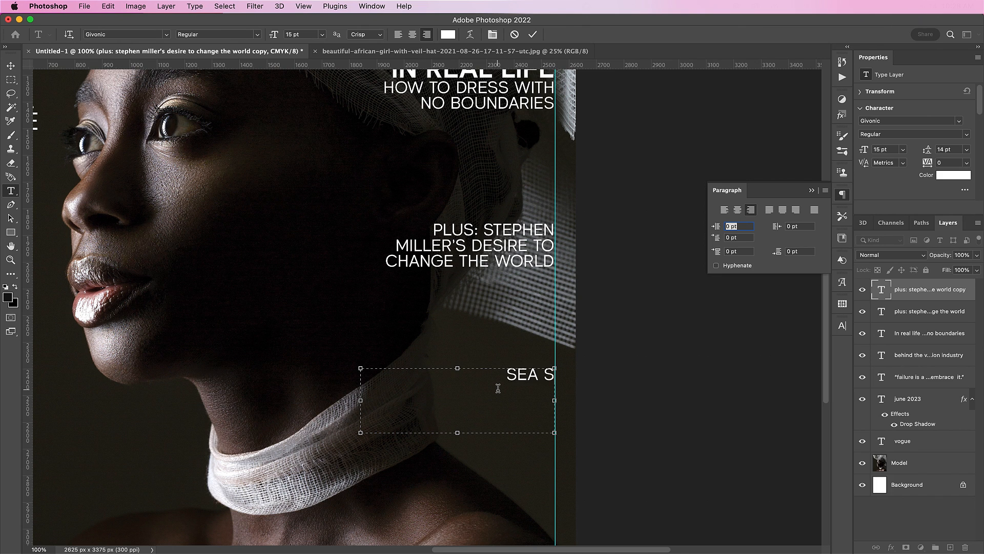
pyautogui.write('ICK MEET THE 22-')
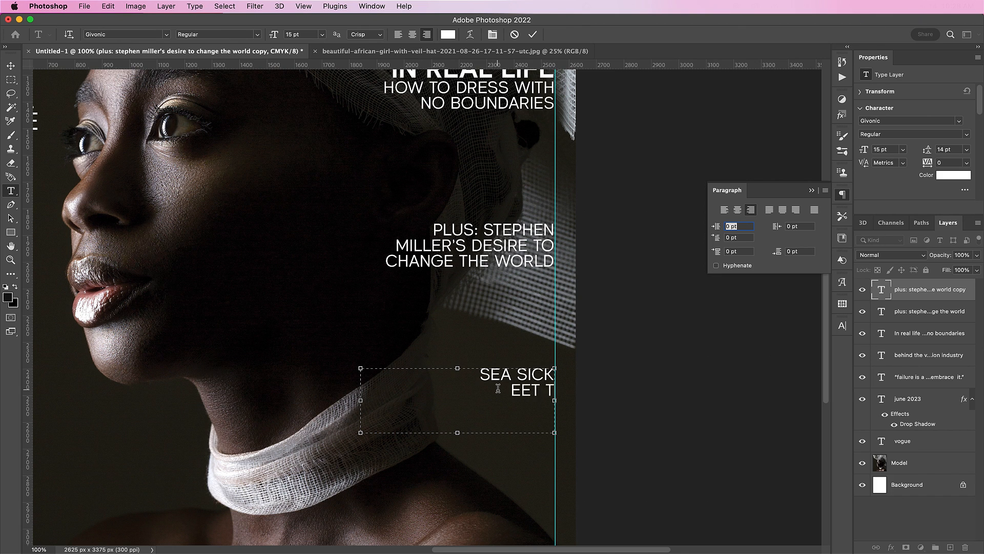
pyautogui.write('YEAR-OLD')
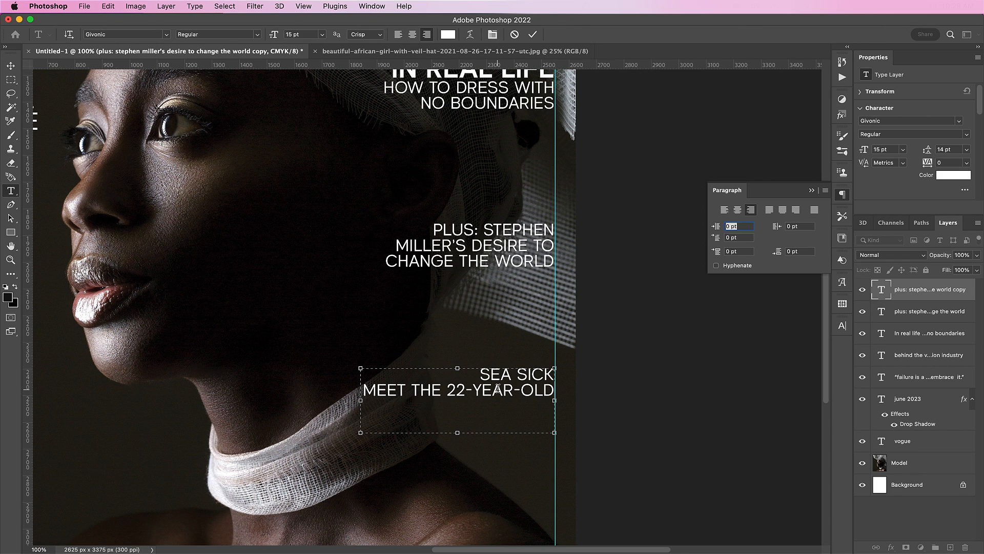
pyautogui.write(' SURFBOARD')
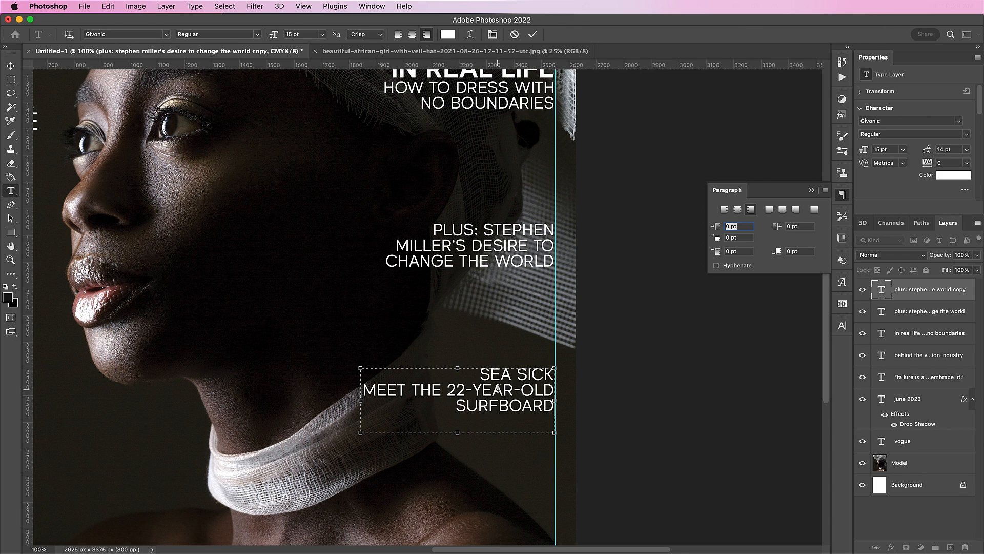
pyautogui.write(' DESIGNER')
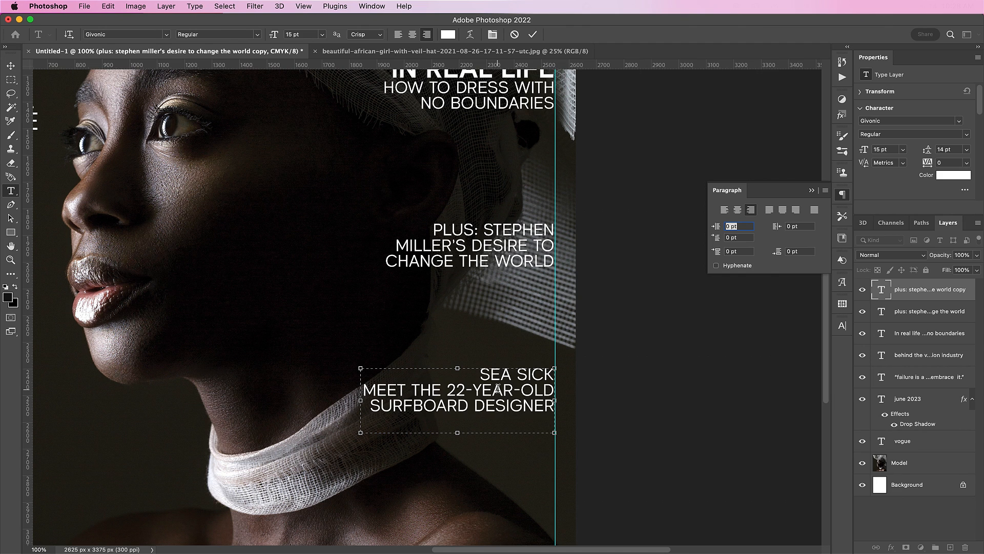
pyautogui.write(' MAKING WAVES')
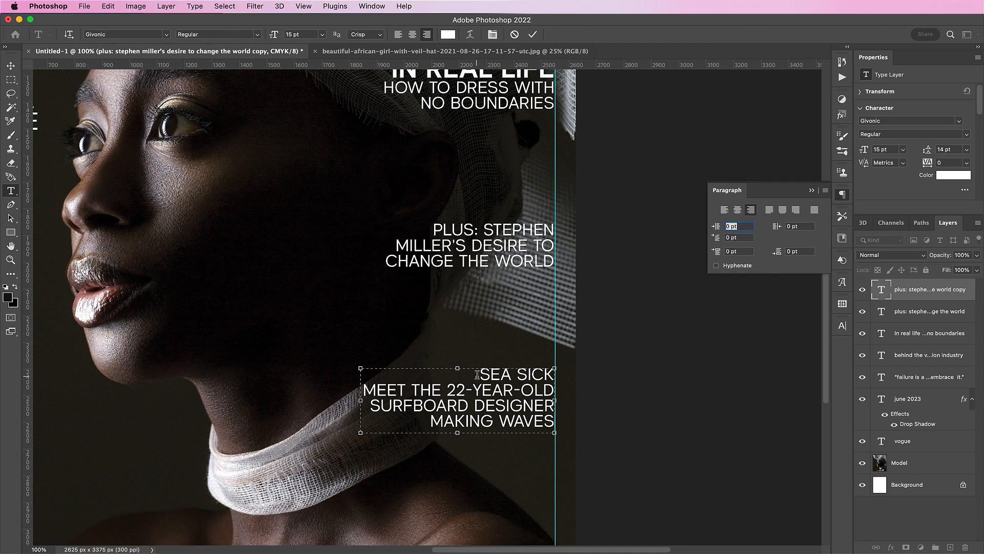
pyautogui.moveTo(477, 375); pyautogui.dragTo(567, 372)
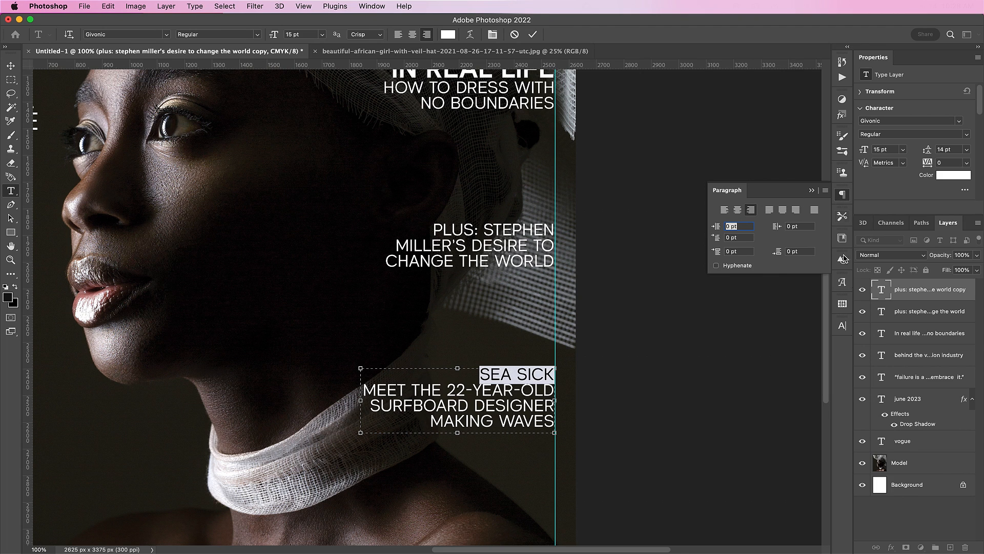
pyautogui.click(843, 325)
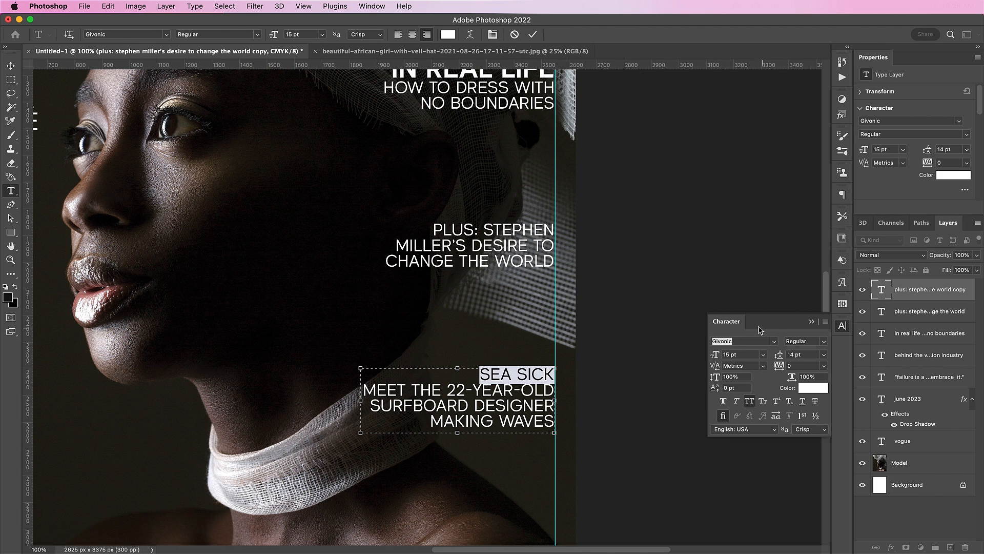
pyautogui.doubleClick(731, 354)
pyautogui.write('25')
pyautogui.press('Return')
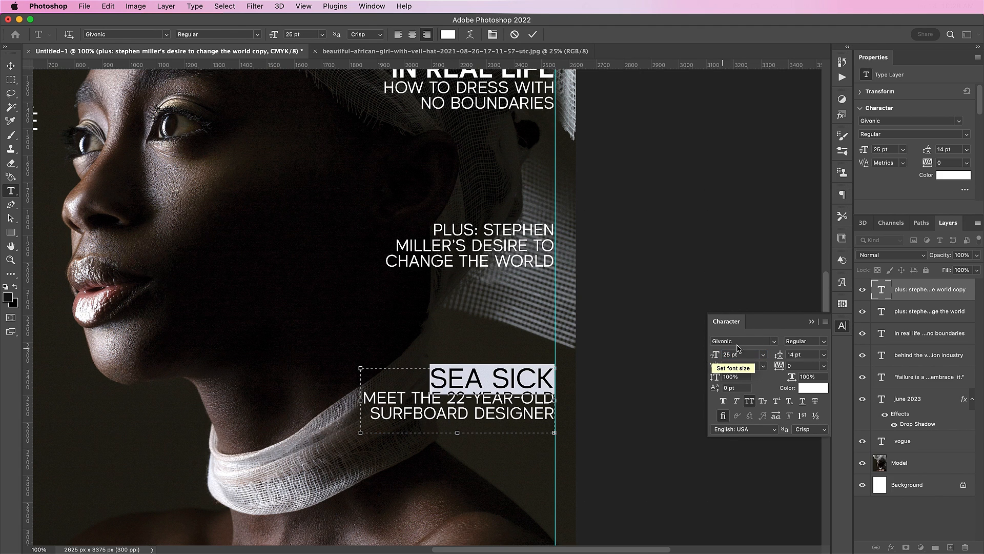
pyautogui.click(805, 341)
pyautogui.click(810, 352)
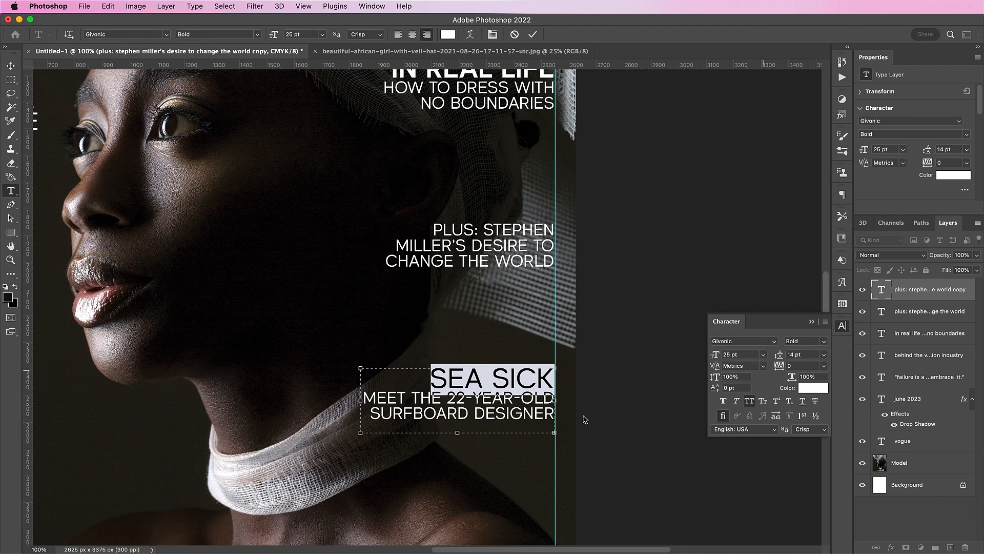
pyautogui.moveTo(457, 432); pyautogui.dragTo(458, 454)
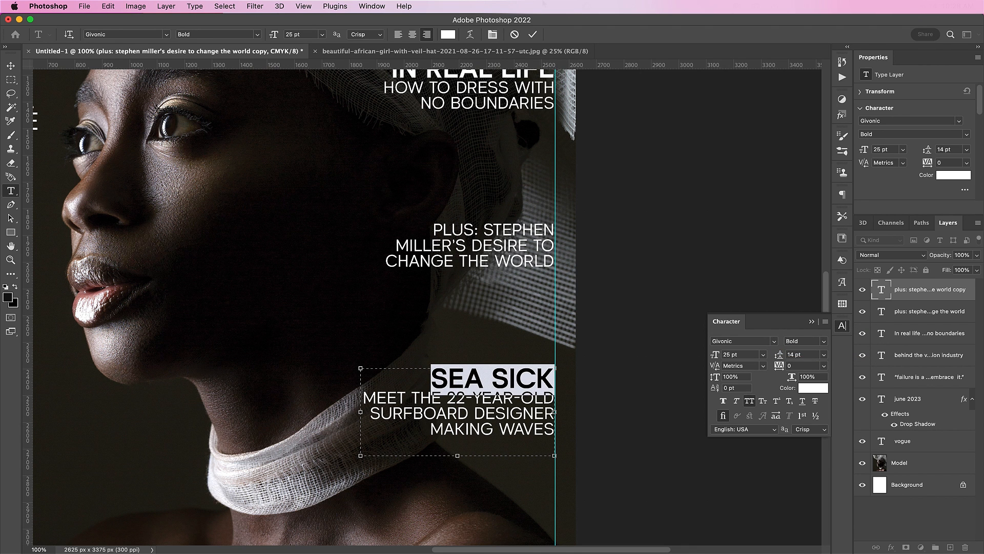
pyautogui.click(532, 35)
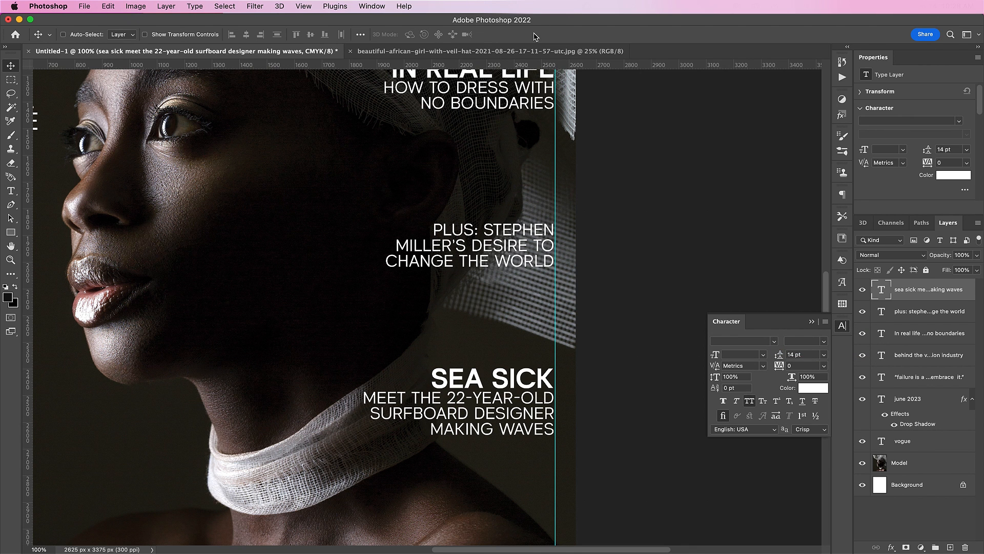
pyautogui.scroll(-5, 303, 244)
pyautogui.hscroll(-5, 303, 244)
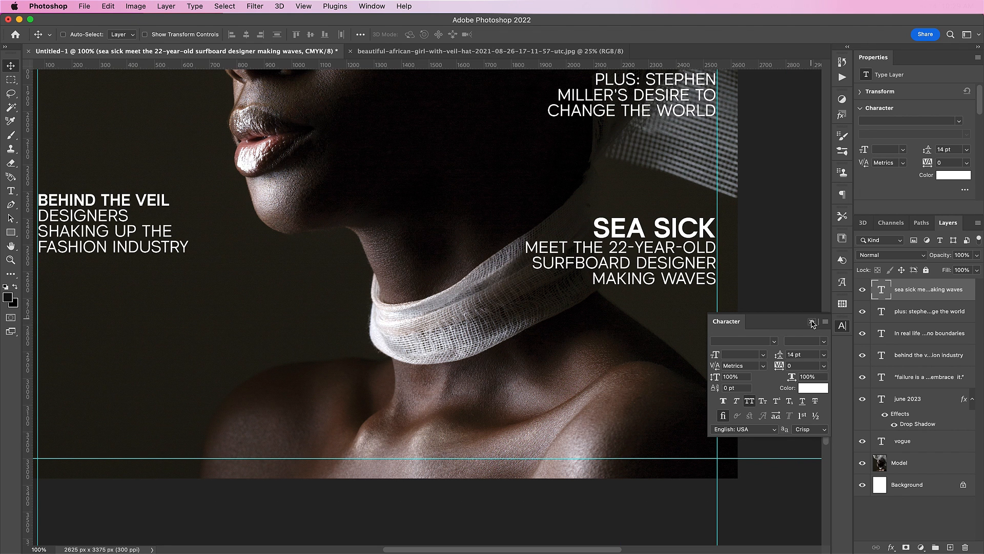
pyautogui.click(812, 322)
pyautogui.scroll(-2, 675, 338)
pyautogui.hscroll(-3, 675, 338)
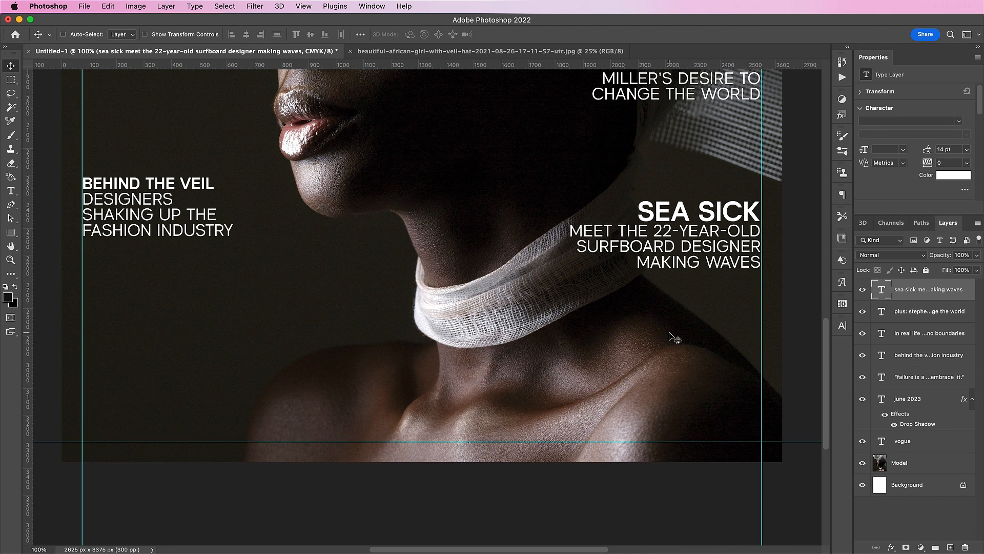
pyautogui.press('t')
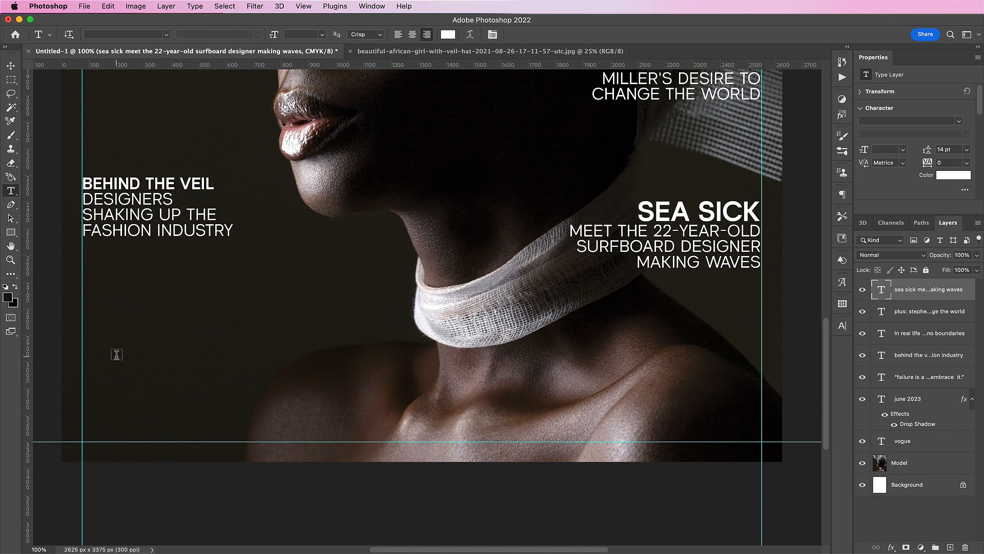
pyautogui.click(116, 354)
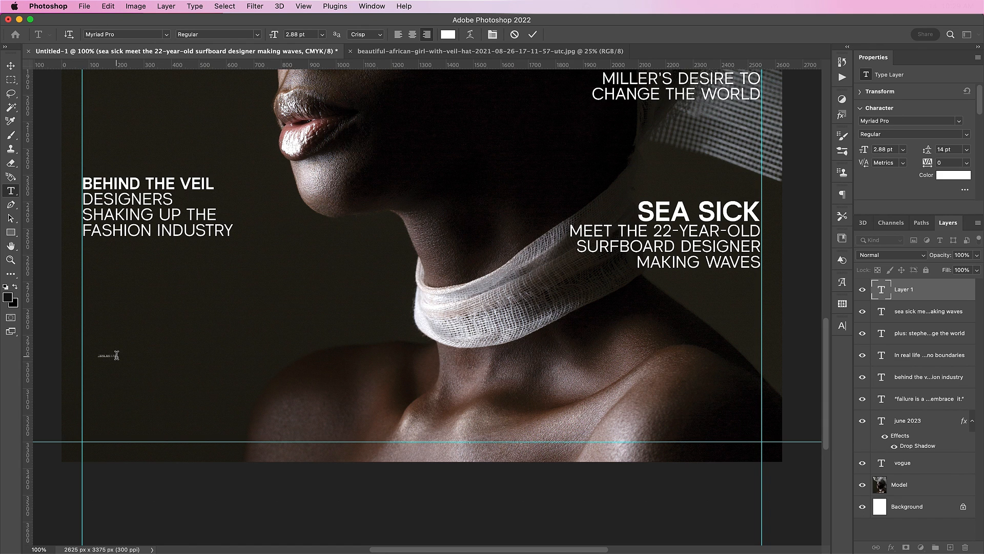
pyautogui.press('super+a')
pyautogui.write('42')
pyautogui.press('Return')
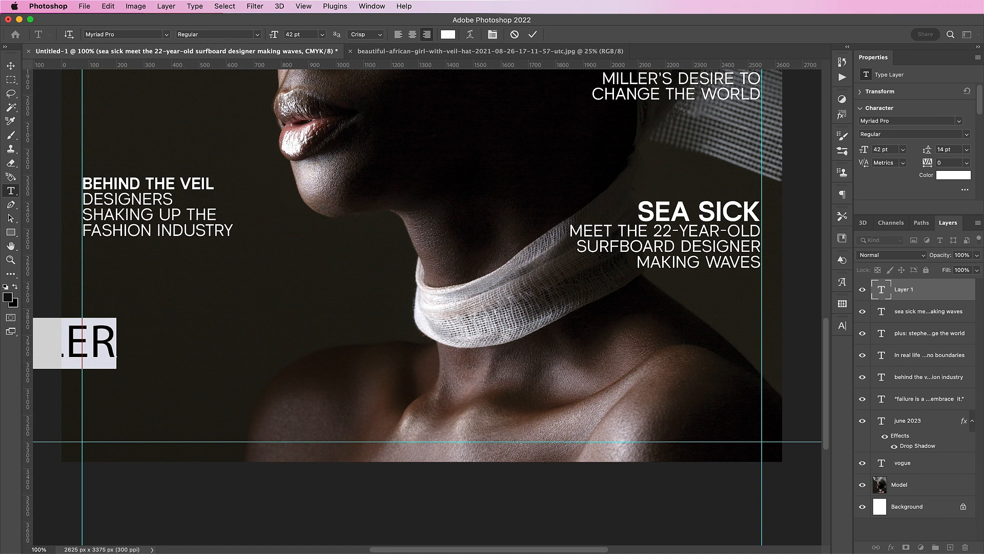
pyautogui.click(878, 121)
pyautogui.write('evine')
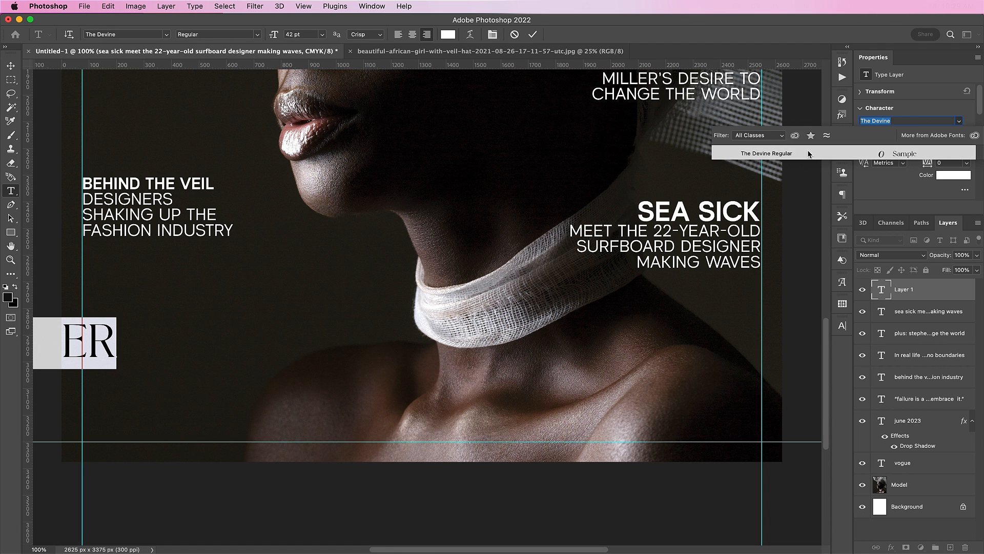
pyautogui.click(809, 153)
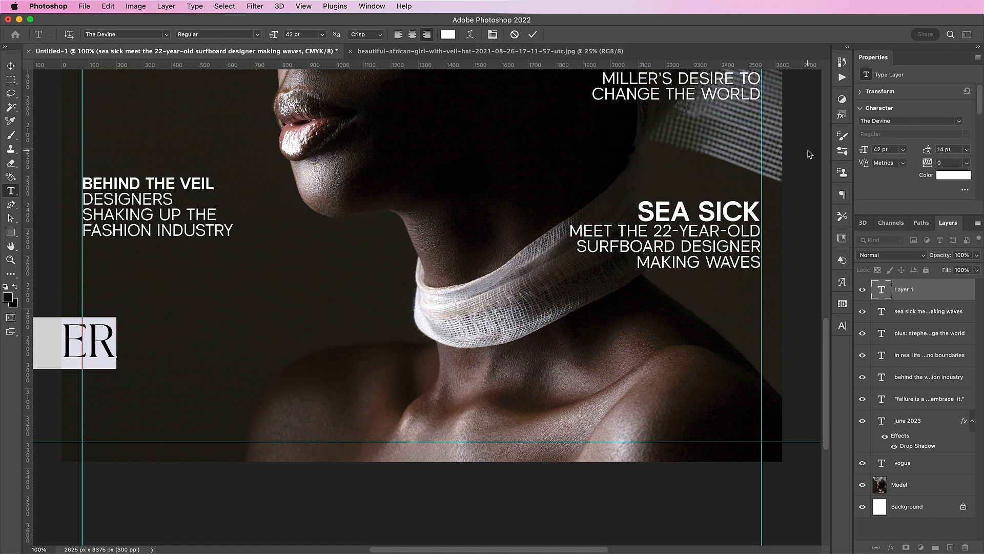
pyautogui.click(843, 326)
pyautogui.click(737, 401)
pyautogui.click(11, 66)
pyautogui.moveTo(128, 308); pyautogui.dragTo(388, 313)
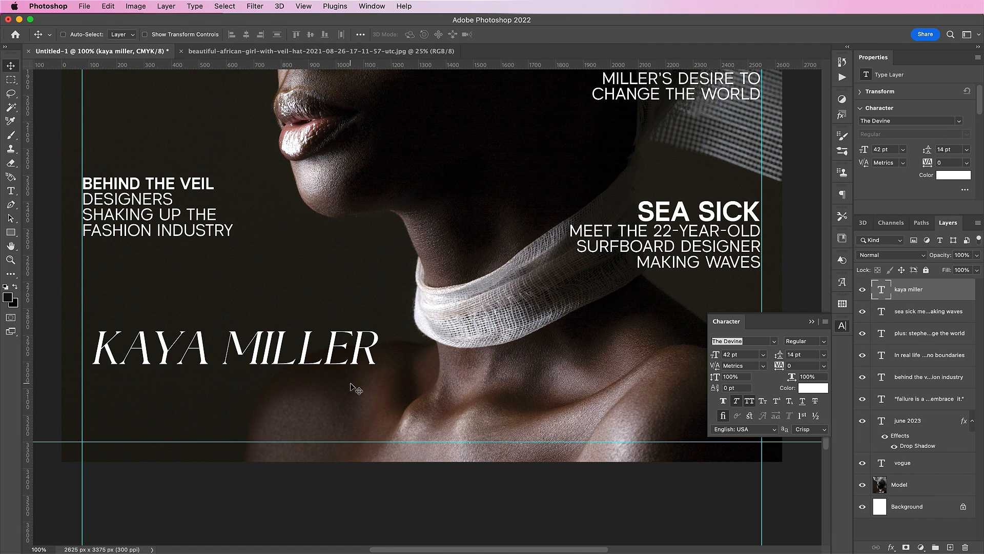
pyautogui.press('t')
pyautogui.click(186, 411)
pyautogui.write('G HEAds!')
pyautogui.click(532, 35)
pyautogui.press('v')
pyautogui.moveTo(256, 335); pyautogui.dragTo(575, 336)
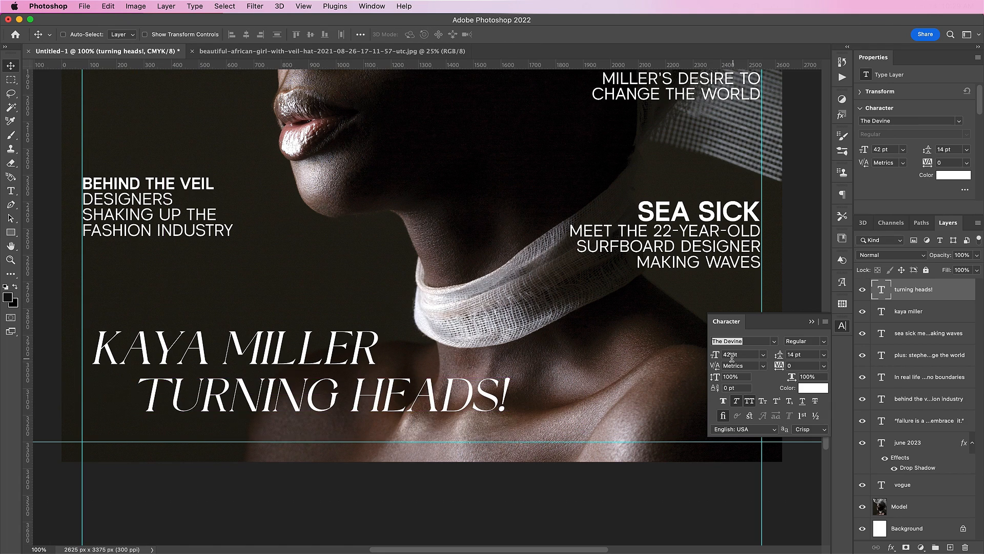
# Enlarge TURNING HEADS! to 72 pt and reposition both title lines together at the bottom.
pyautogui.click(715, 354)
pyautogui.write('72')
pyautogui.press('Return')
pyautogui.moveTo(229, 364); pyautogui.dragTo(469, 384)
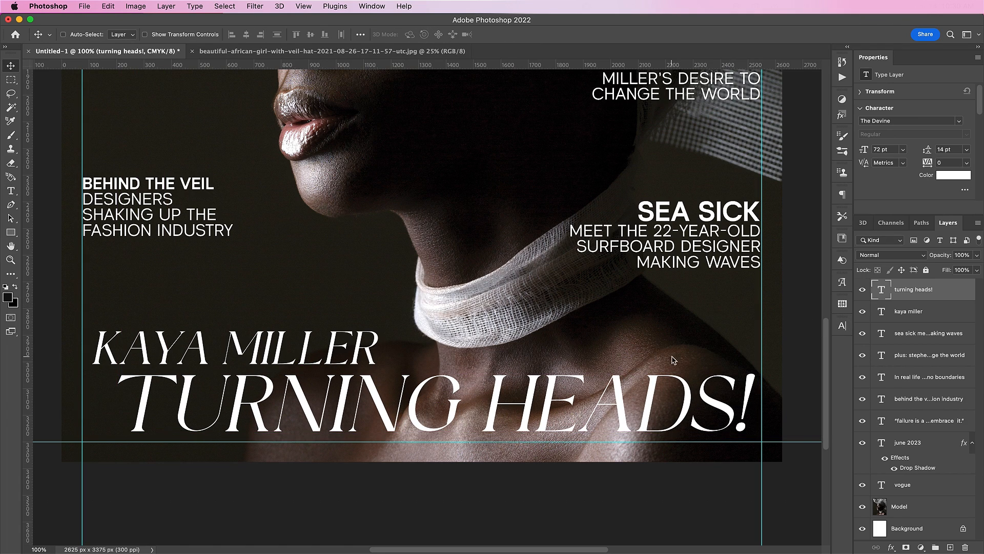
pyautogui.hotkey('alt', '[')
pyautogui.moveTo(591, 365); pyautogui.dragTo(582, 370)
pyautogui.press('super+minus')
pyautogui.press('super+minus')
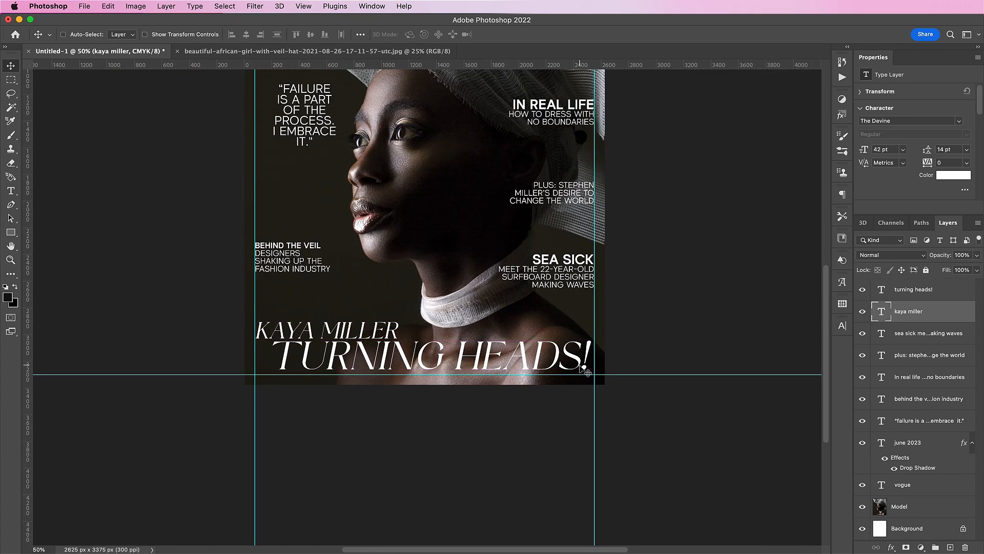